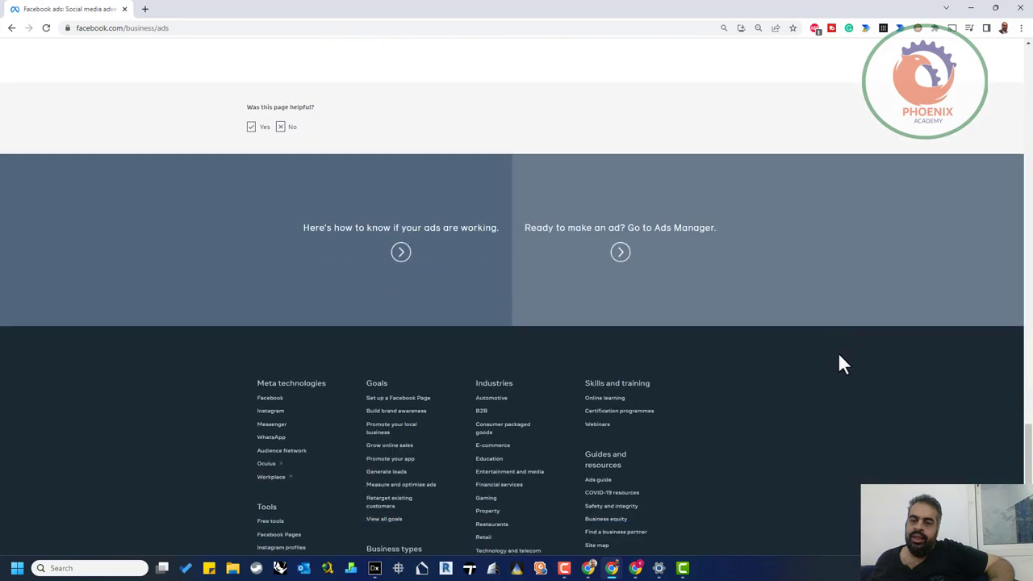
Step: Open Ads Manager from the Facebook ads page and dismiss the notice about turning off the ad blocker
{"action": "scroll", "coordinate": [858, 189], "scroll_direction": "up", "scroll_amount": 20}
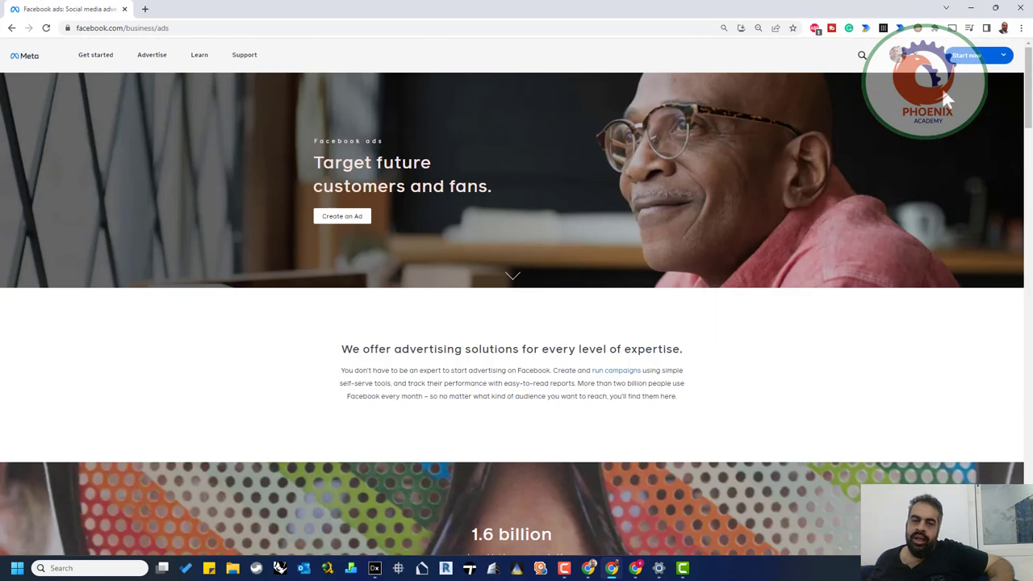
{"action": "left_click", "coordinate": [975, 61]}
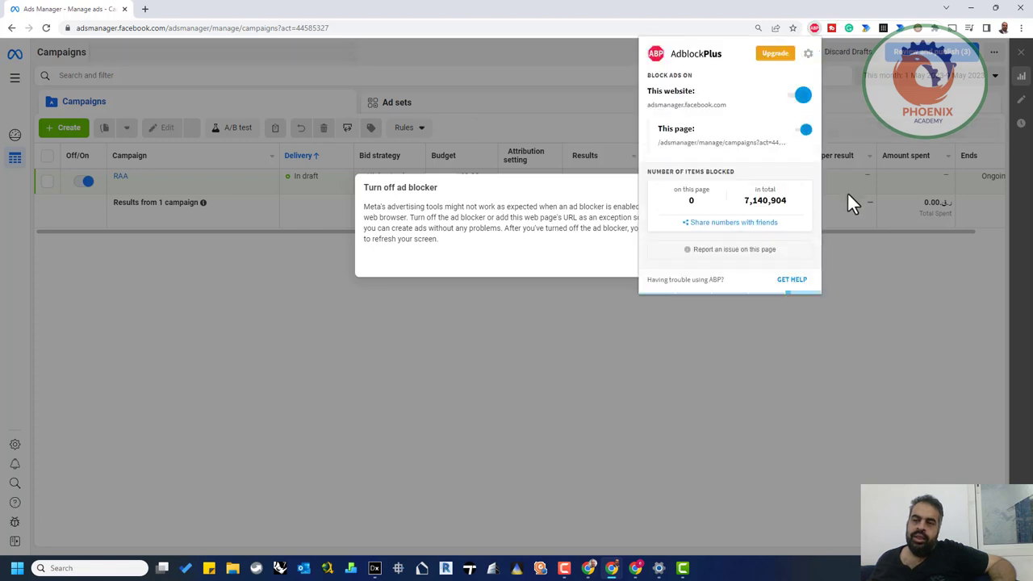
{"action": "left_click", "coordinate": [579, 241]}
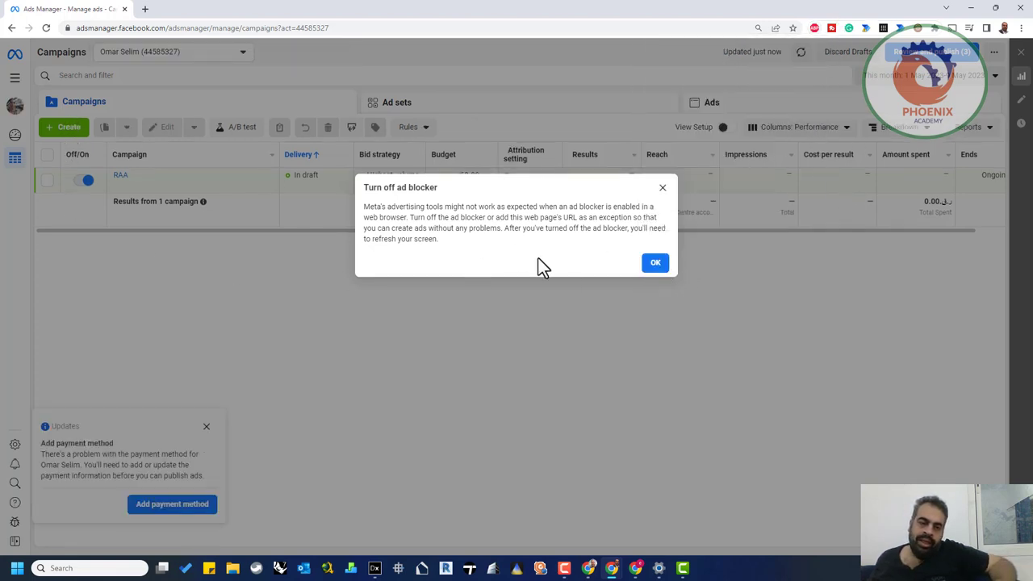
{"action": "left_click", "coordinate": [655, 265]}
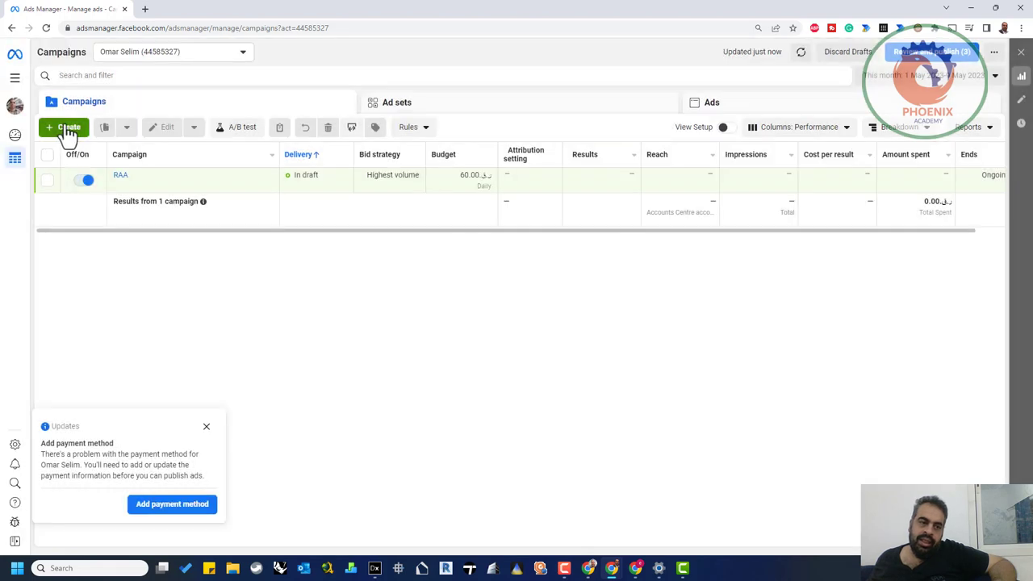
Step: Create a new campaign with the Sales objective
{"action": "left_click", "coordinate": [67, 129]}
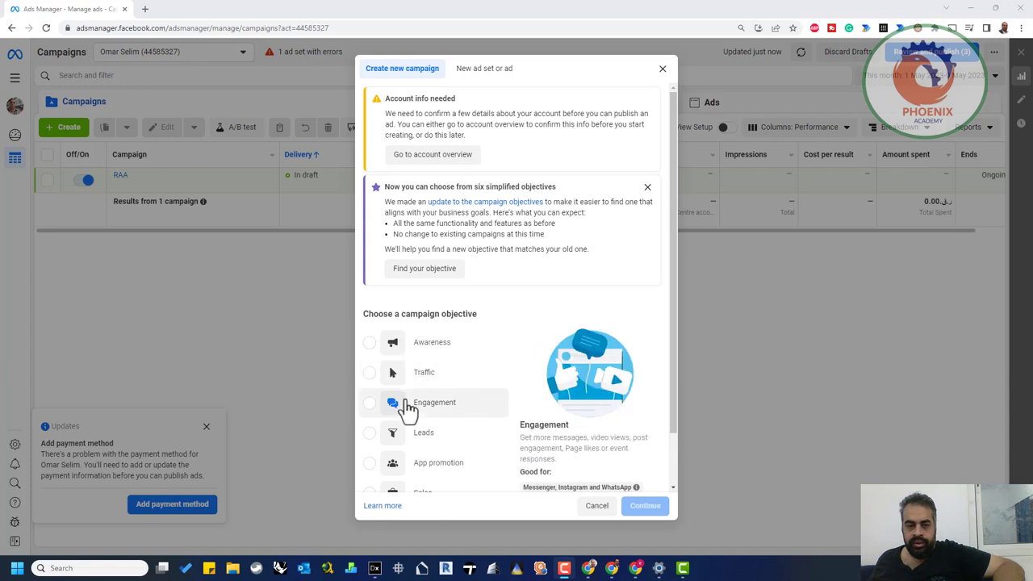
{"action": "mouse_move", "coordinate": [401, 343]}
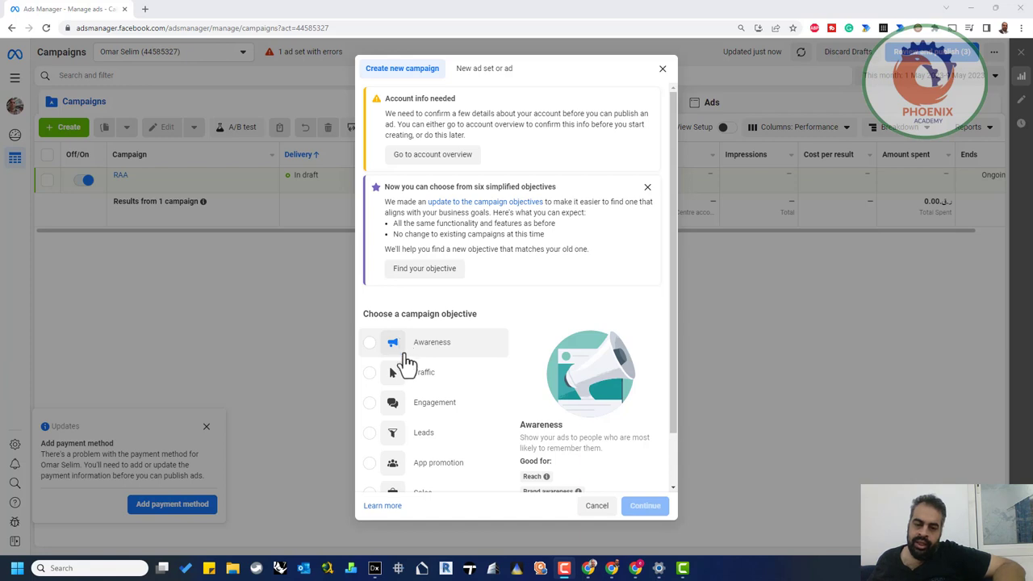
{"action": "mouse_move", "coordinate": [410, 387]}
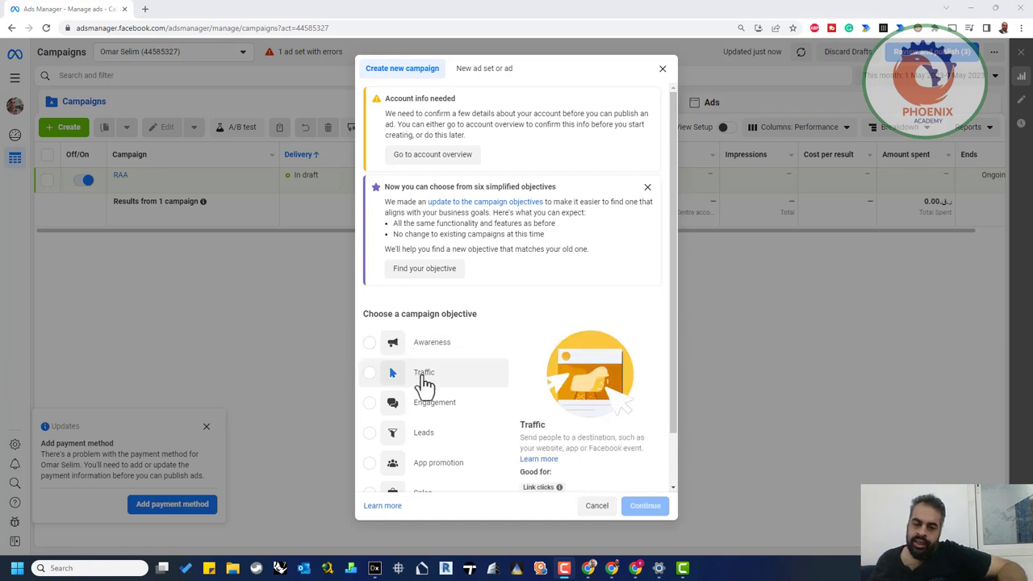
{"action": "mouse_move", "coordinate": [418, 406]}
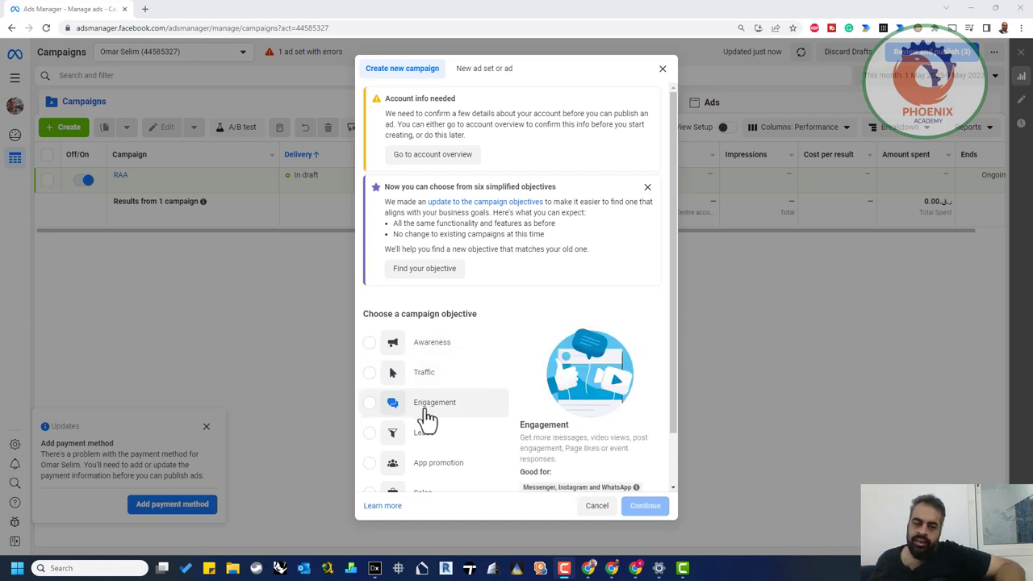
{"action": "scroll", "coordinate": [442, 452], "scroll_direction": "down", "scroll_amount": 1}
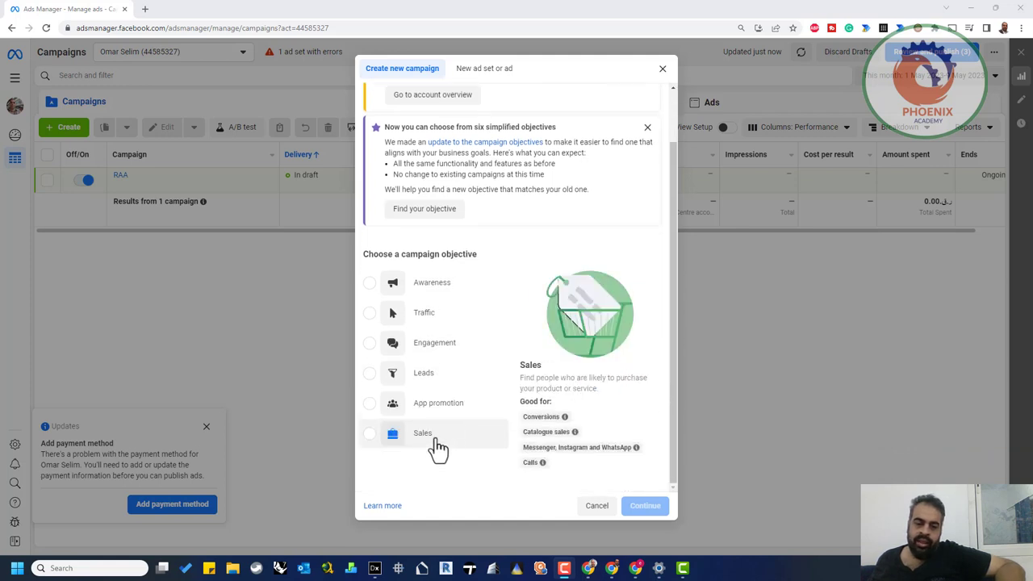
{"action": "left_click", "coordinate": [437, 450]}
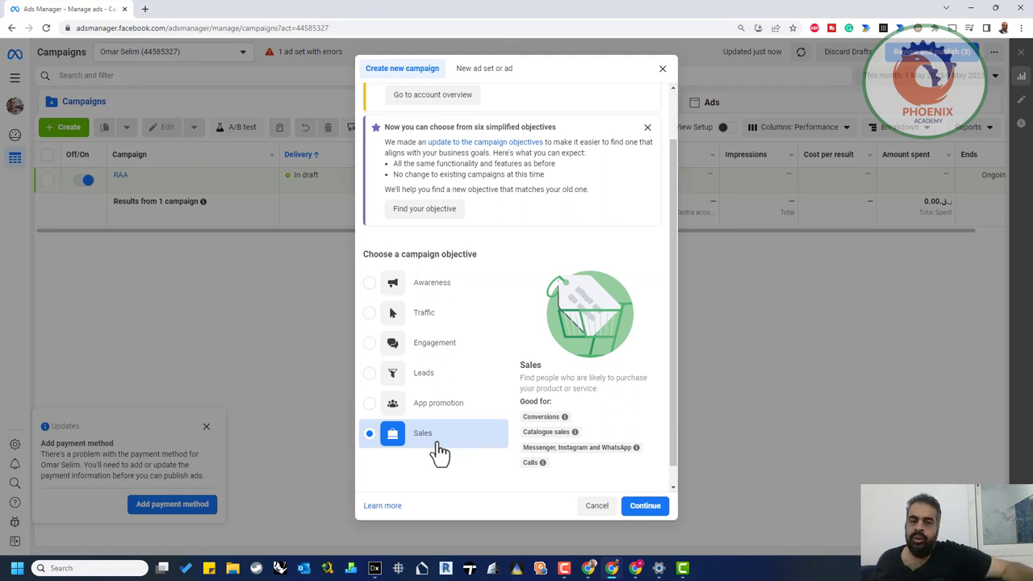
{"action": "left_click", "coordinate": [650, 507]}
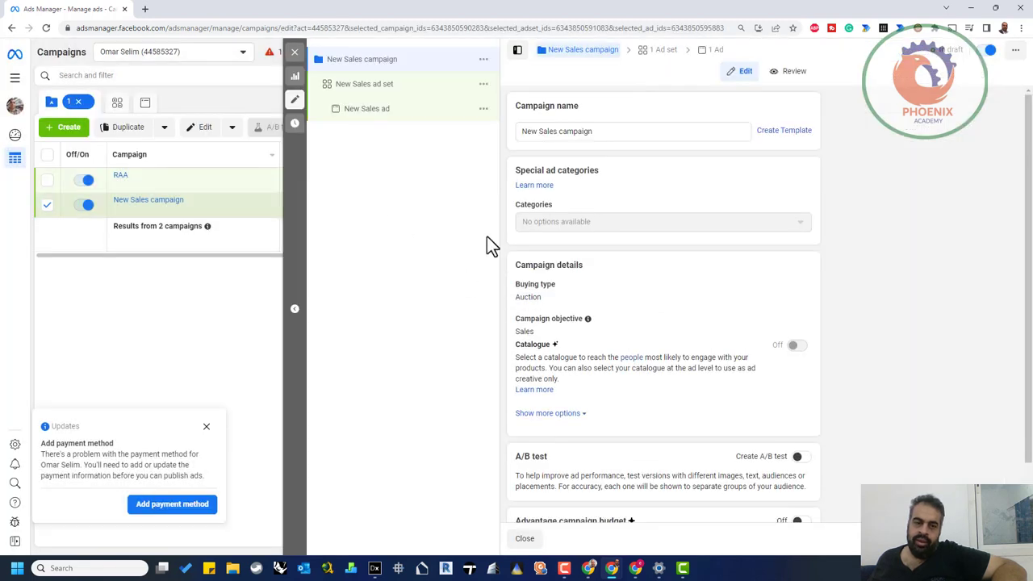
Step: Name the campaign VRRR and declare Housing as its special ad category
{"action": "left_click_drag", "start_coordinate": [613, 134], "coordinate": [525, 134]}
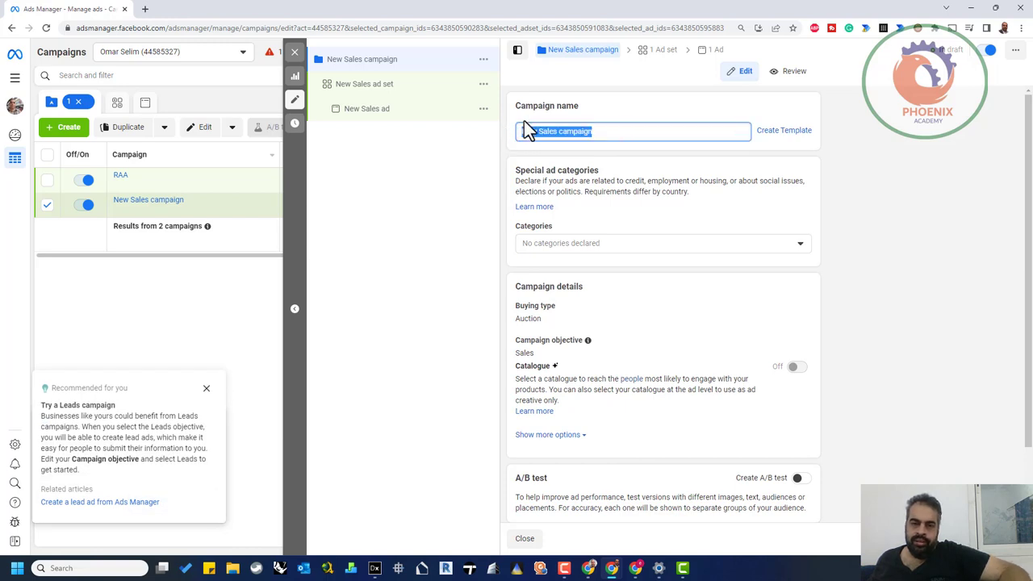
{"action": "type", "text": "VRRR"}
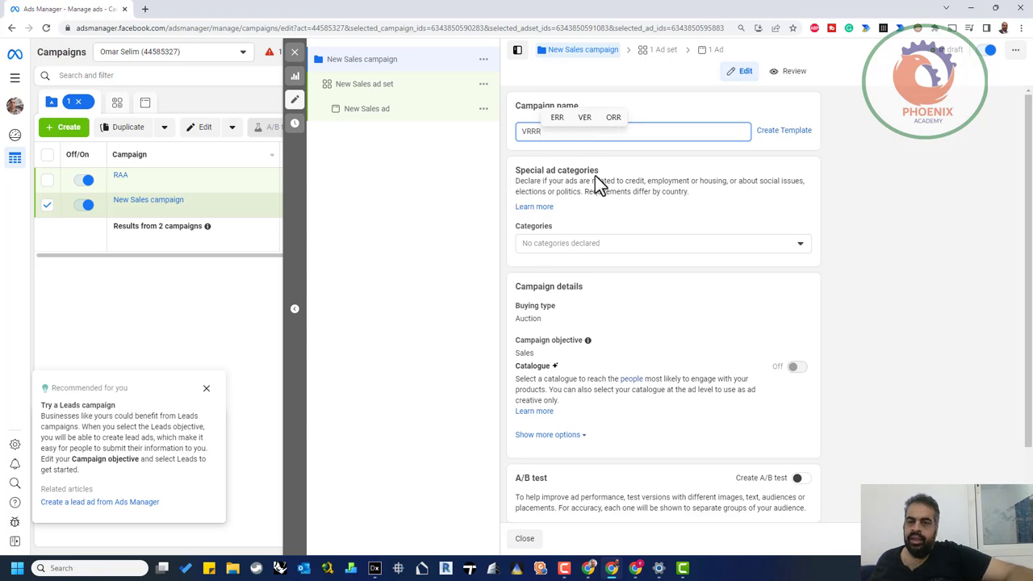
{"action": "left_click", "coordinate": [652, 247]}
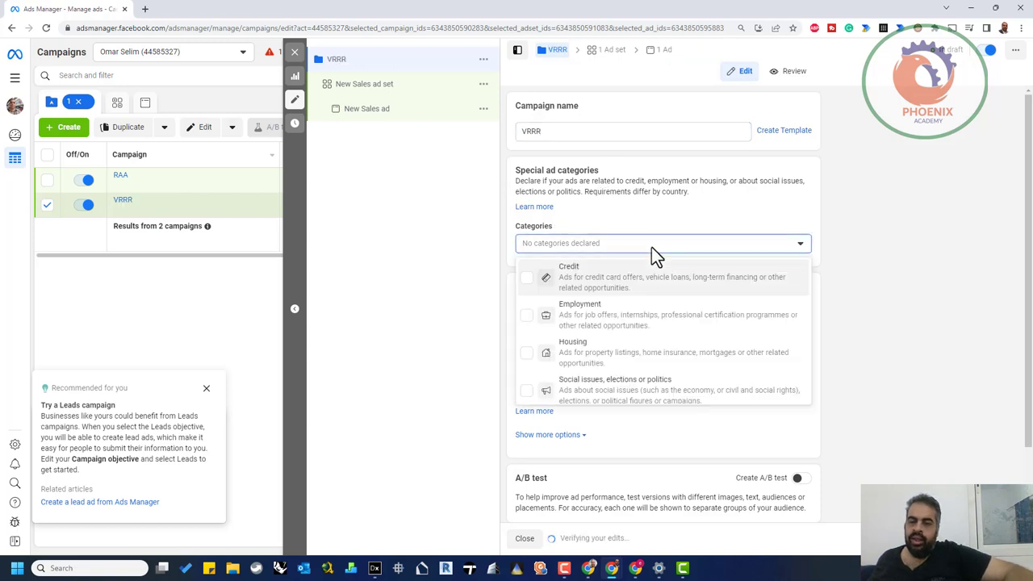
{"action": "left_click", "coordinate": [593, 356]}
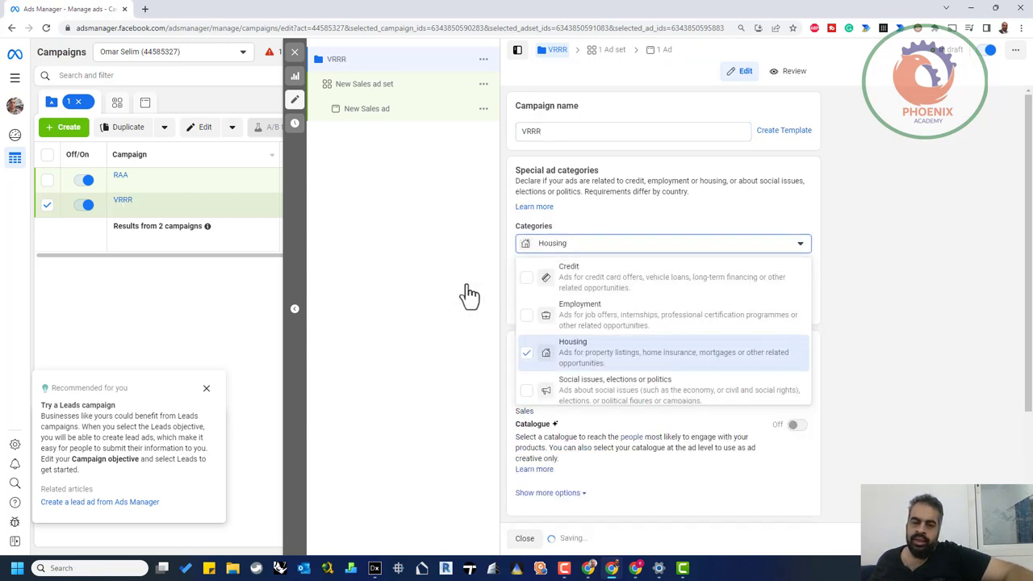
{"action": "left_click", "coordinate": [468, 291]}
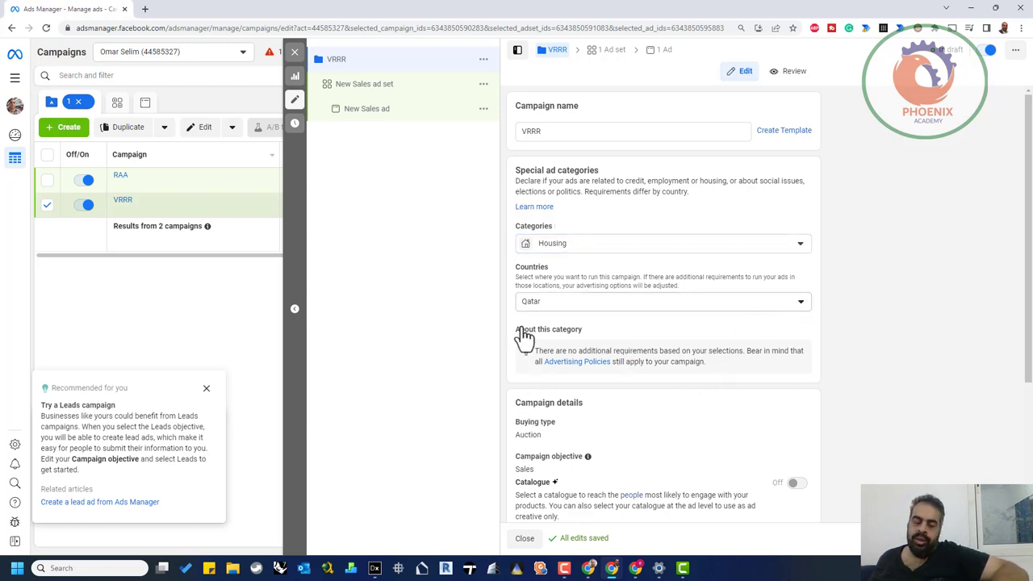
Step: Review the countries available for the special ad category, keeping Qatar selected
{"action": "left_click", "coordinate": [796, 305]}
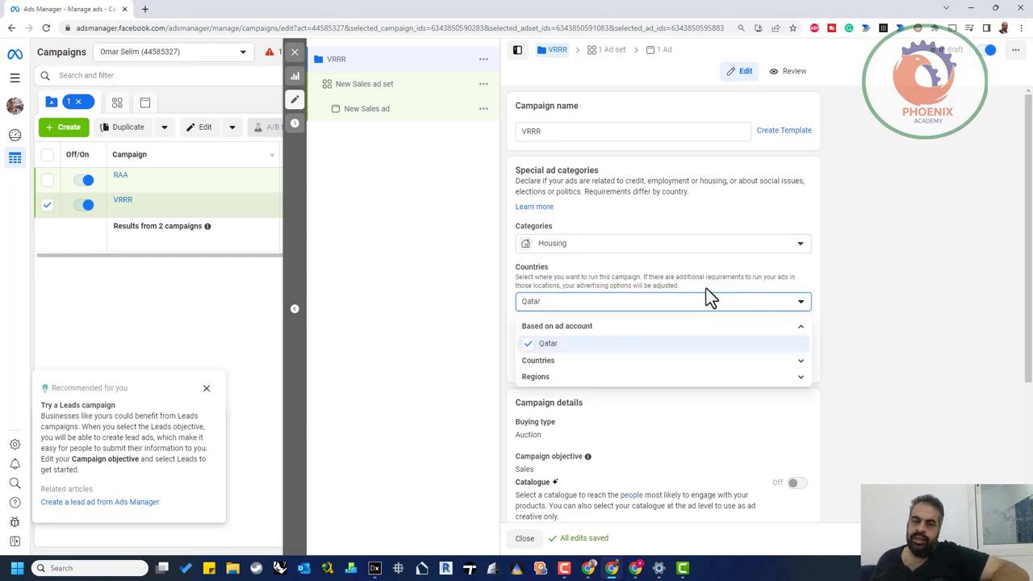
{"action": "left_click", "coordinate": [805, 363]}
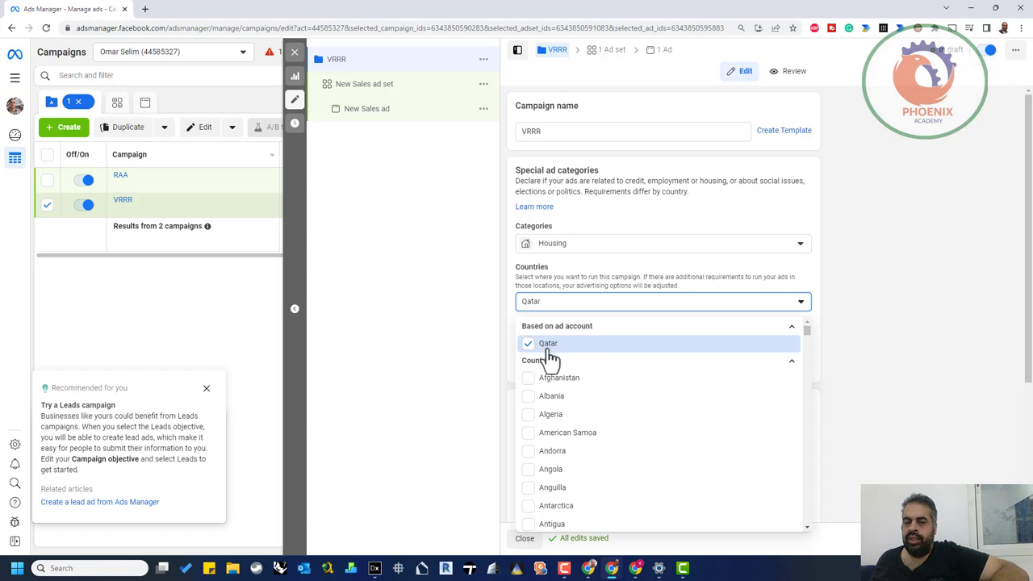
{"action": "left_click", "coordinate": [849, 405]}
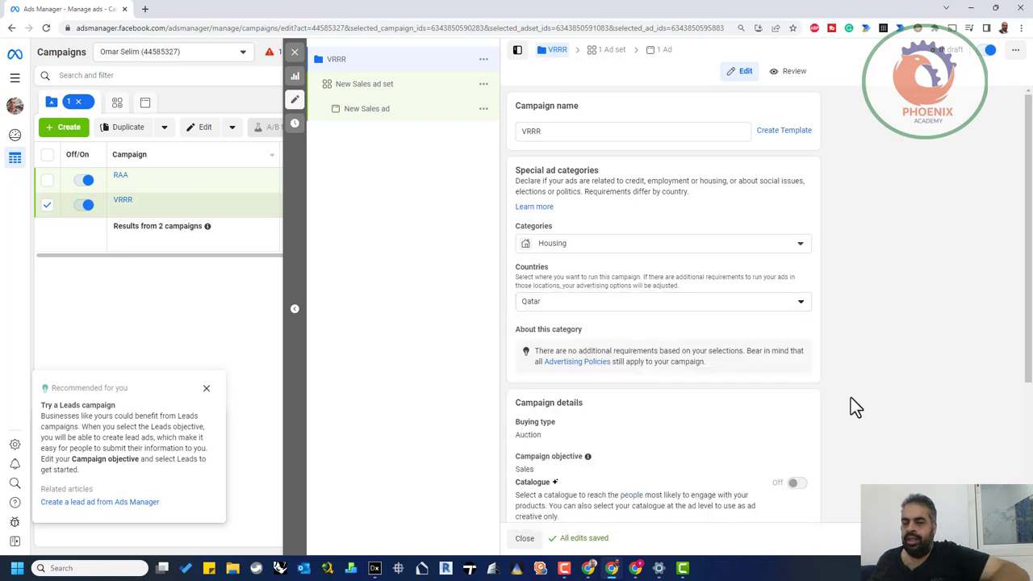
Step: Review the campaign's buying type options, keeping Auction selected
{"action": "scroll", "coordinate": [858, 401], "scroll_direction": "down", "scroll_amount": 3}
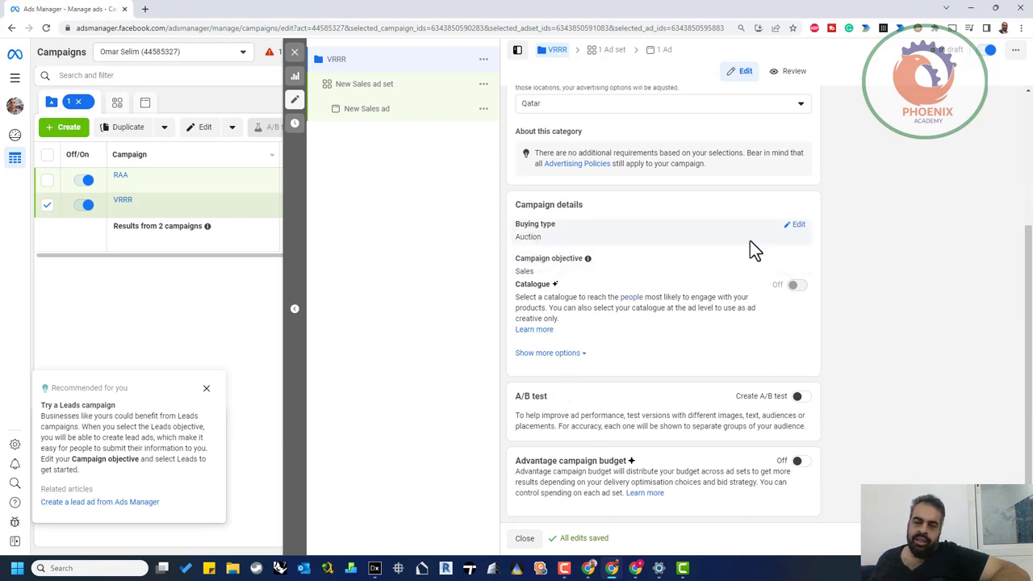
{"action": "left_click", "coordinate": [795, 226]}
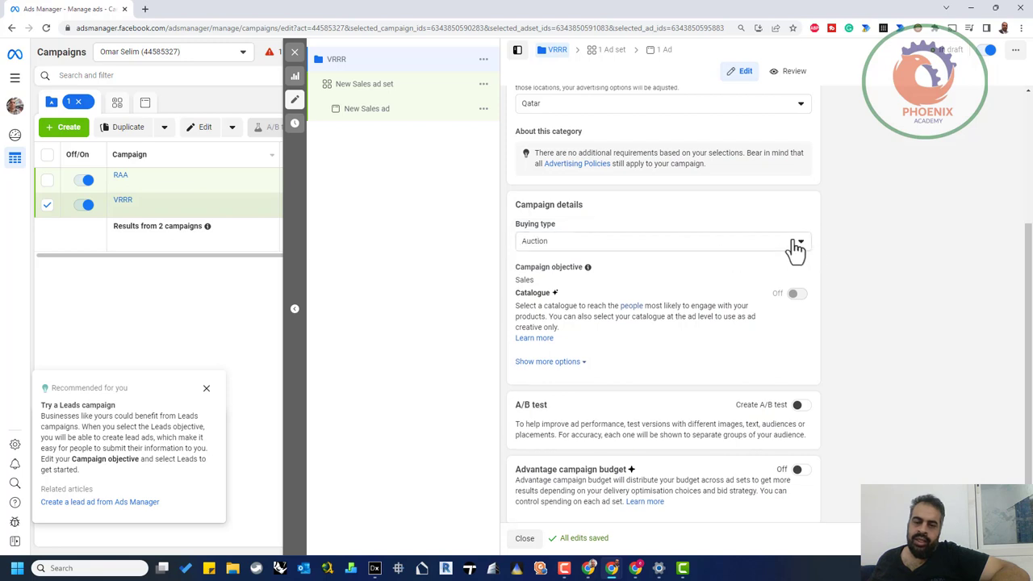
{"action": "left_click", "coordinate": [801, 243]}
{"action": "left_click", "coordinate": [803, 249]}
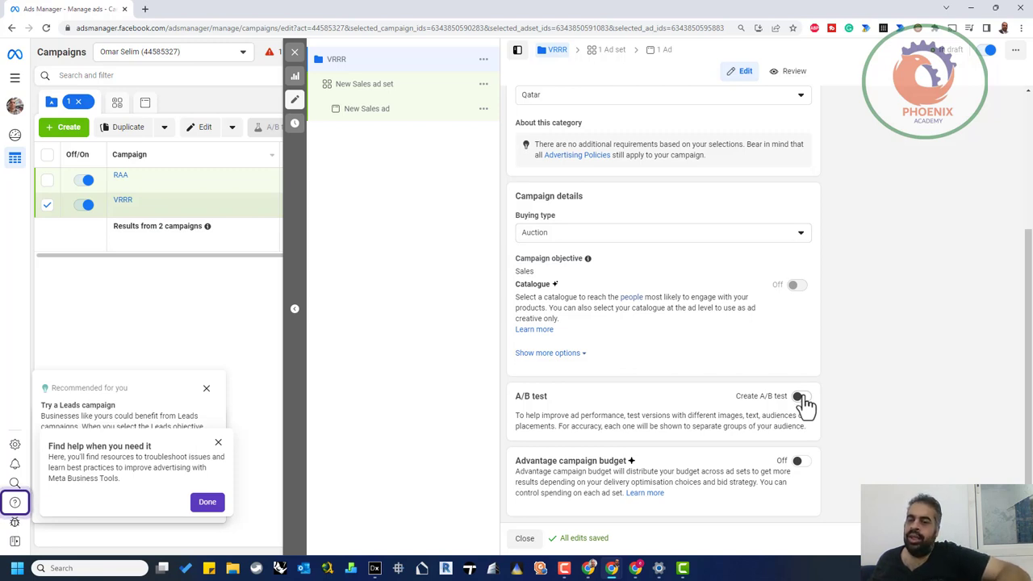
Step: Turn on the A/B test for the campaign and continue to the ad set settings
{"action": "left_click", "coordinate": [802, 401]}
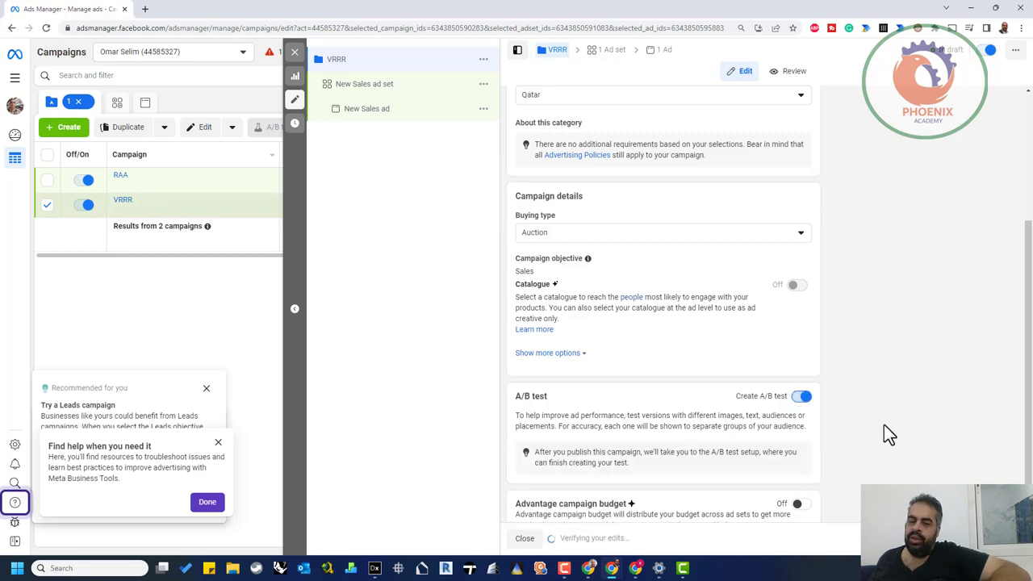
{"action": "scroll", "coordinate": [886, 433], "scroll_direction": "down", "scroll_amount": 1}
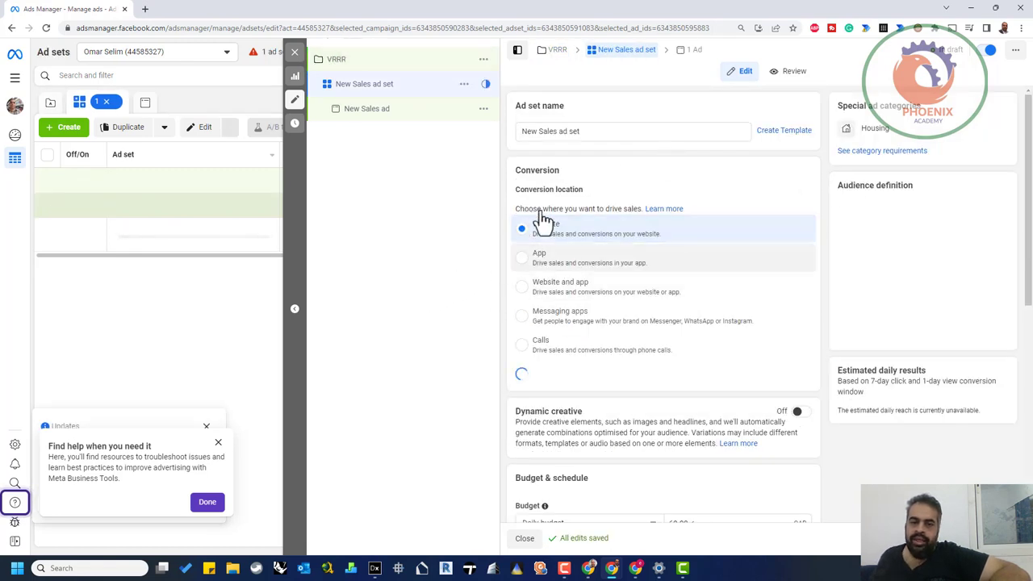
Step: Try App as the conversion location, review the mobile app store options, and switch back to Website
{"action": "left_click", "coordinate": [570, 269]}
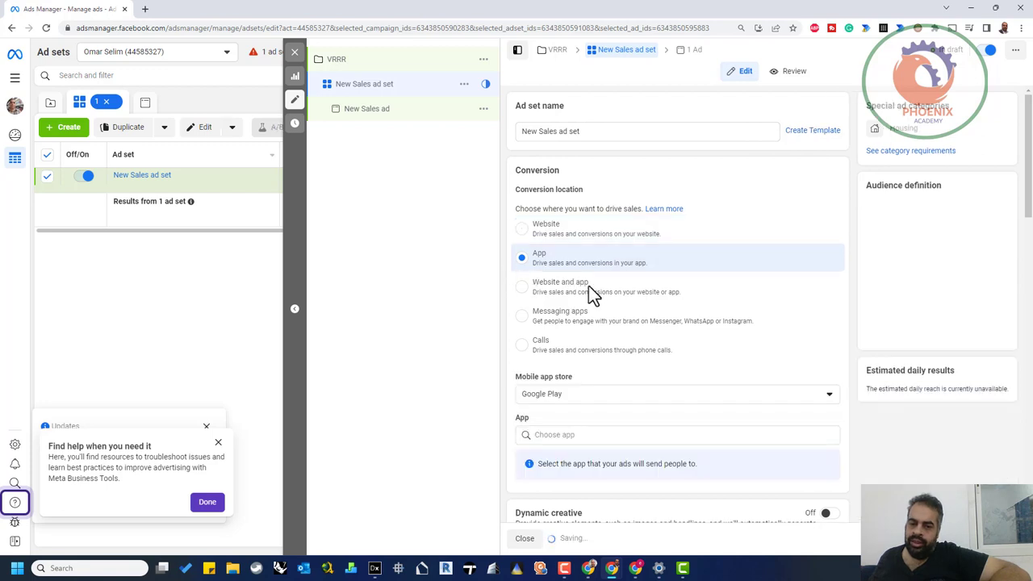
{"action": "left_click", "coordinate": [618, 395]}
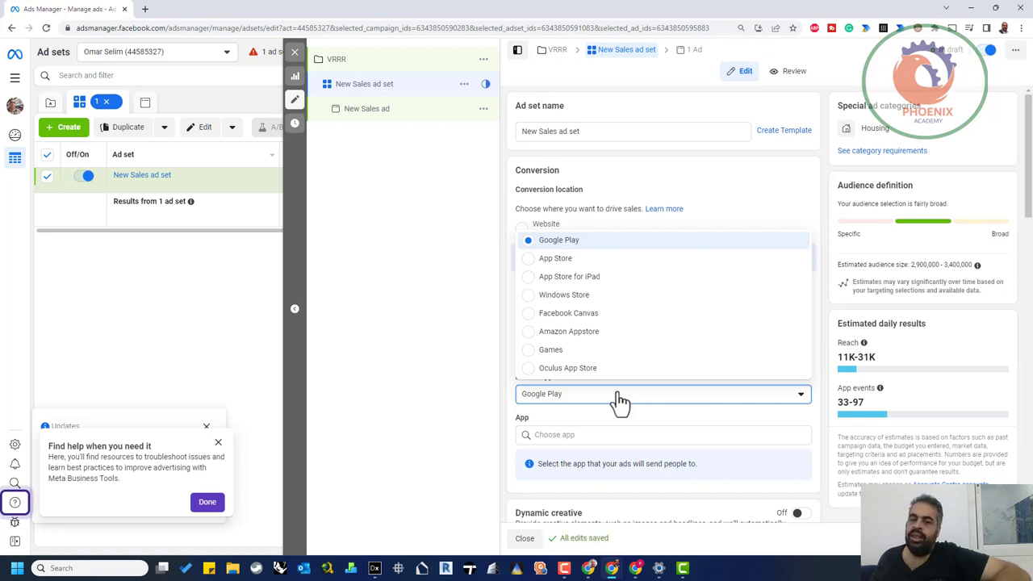
{"action": "left_click", "coordinate": [466, 390]}
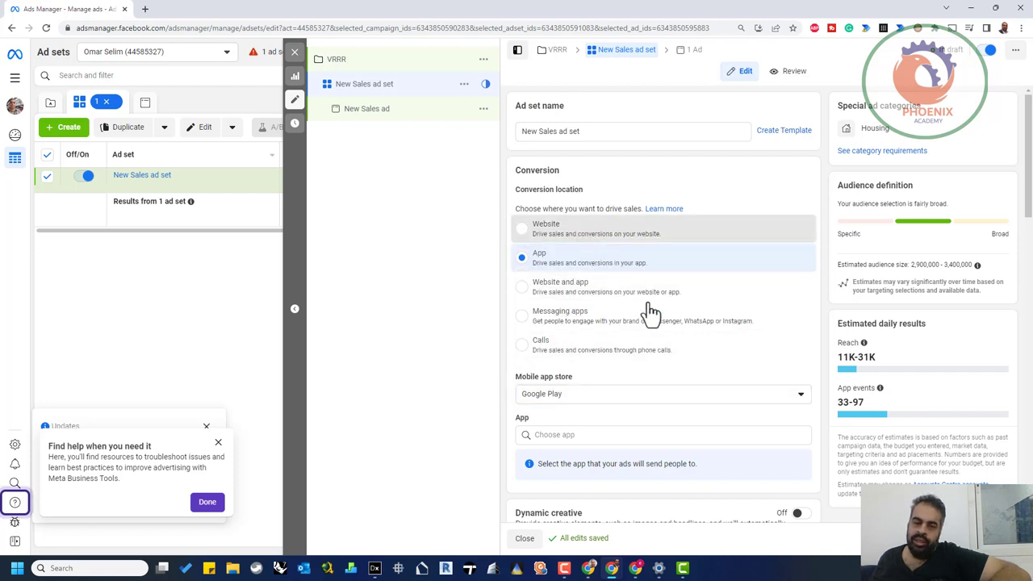
{"action": "key", "text": "Up"}
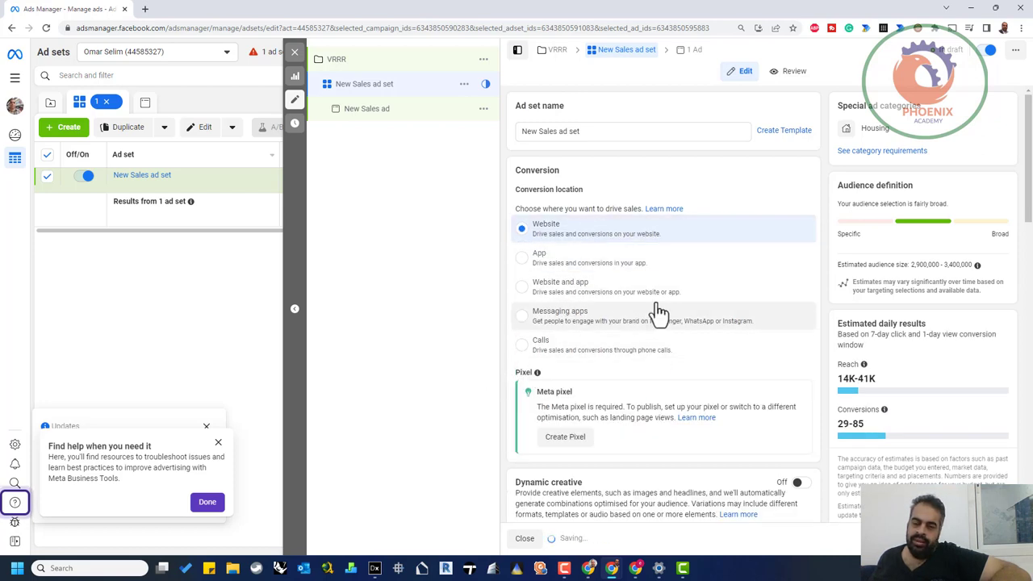
Step: Keep the ad set on a daily budget and set the amount to 500 QAR
{"action": "scroll", "coordinate": [663, 334], "scroll_direction": "down", "scroll_amount": 3}
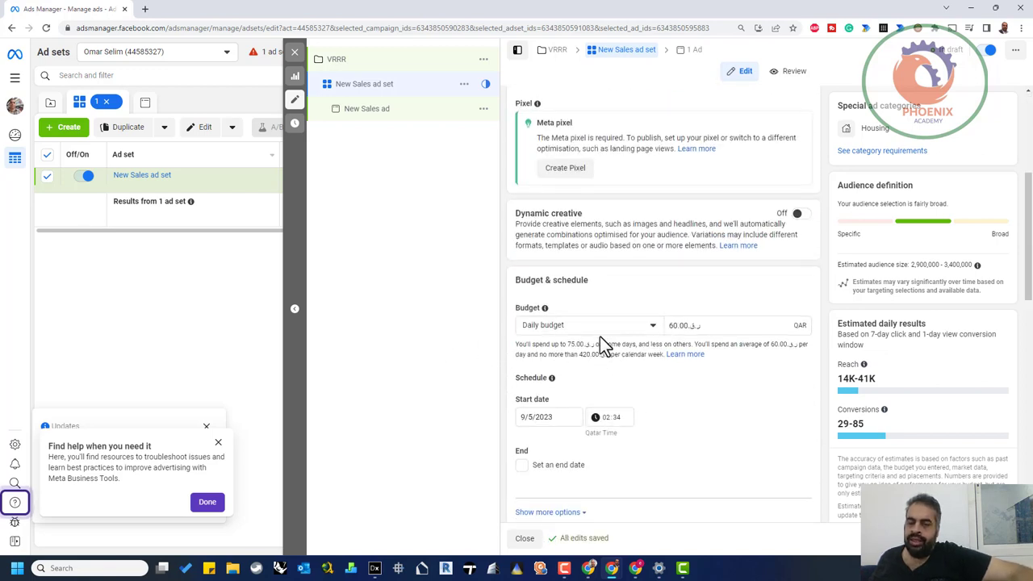
{"action": "left_click", "coordinate": [620, 331]}
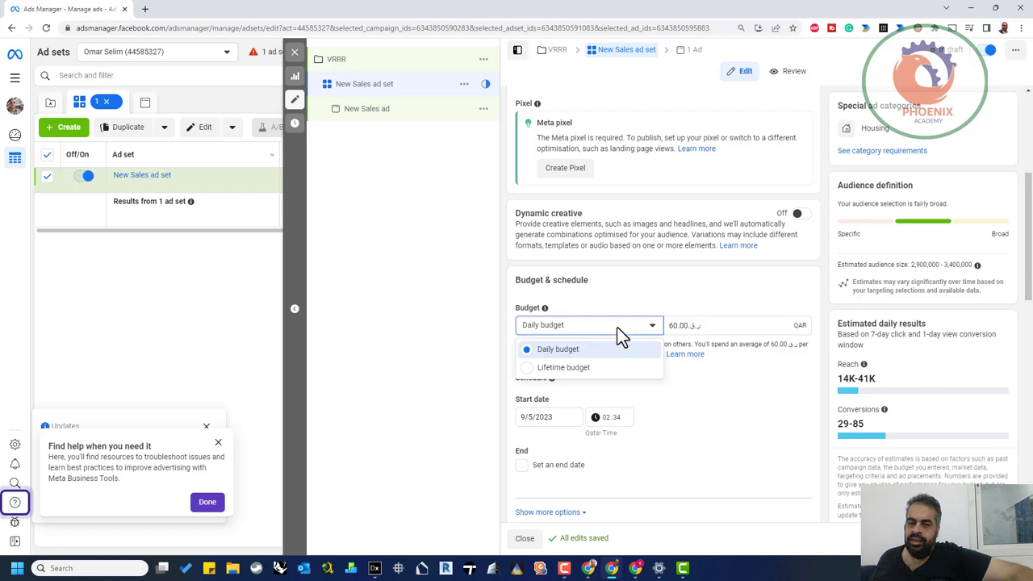
{"action": "left_click", "coordinate": [617, 328]}
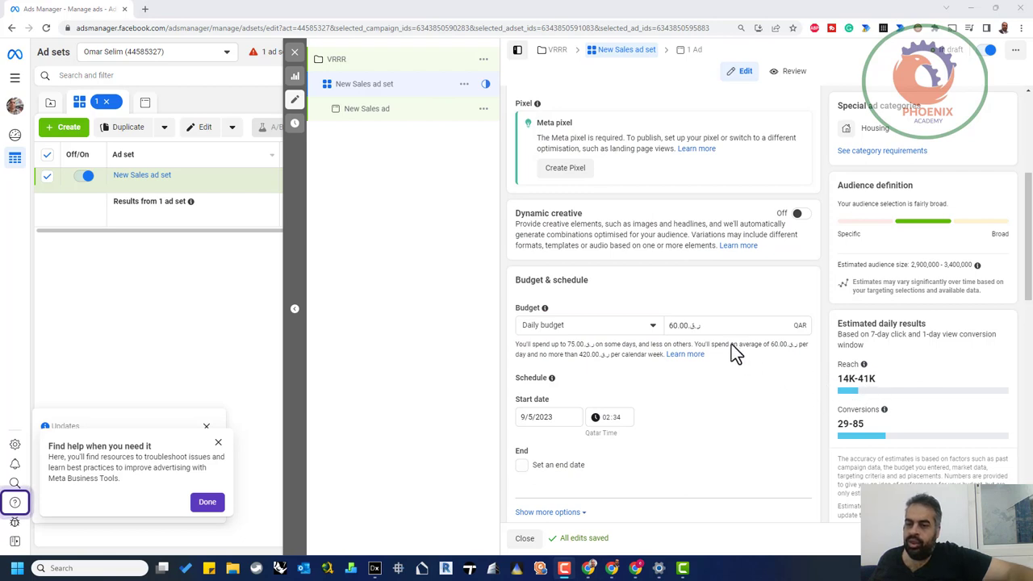
{"action": "left_click", "coordinate": [686, 326]}
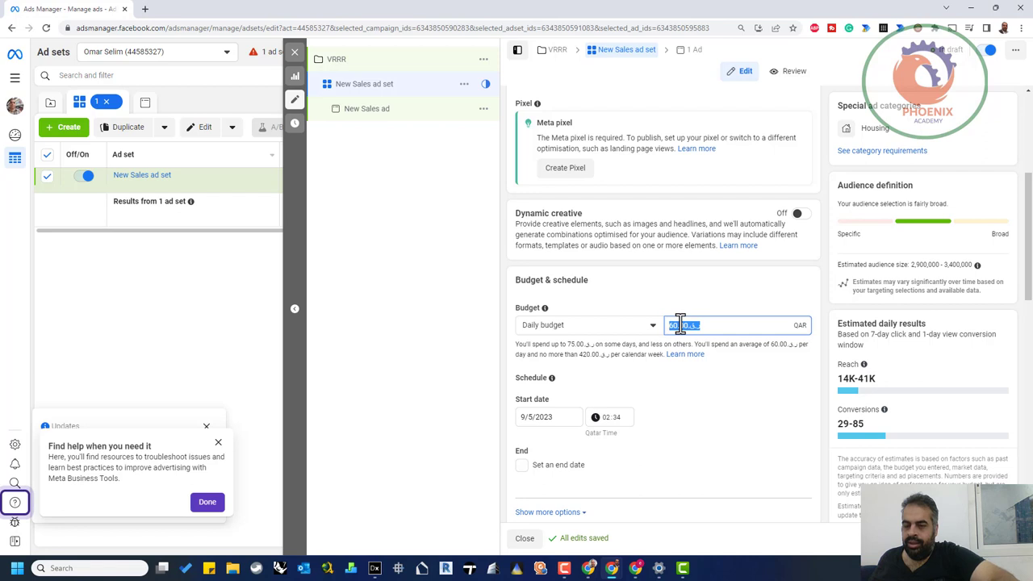
{"action": "type", "text": "100"}
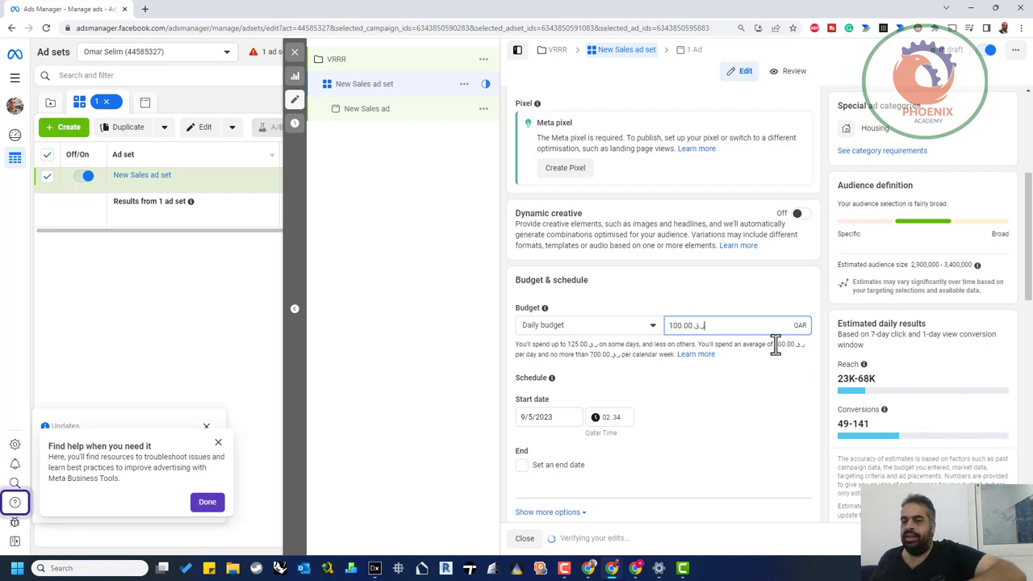
{"action": "left_click_drag", "start_coordinate": [753, 334], "coordinate": [648, 330]}
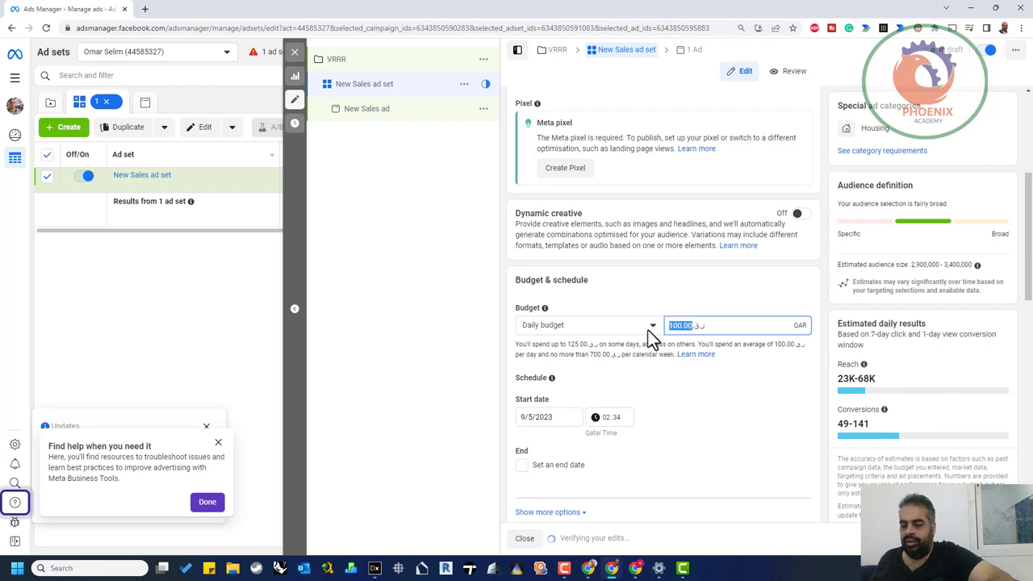
{"action": "type", "text": "500"}
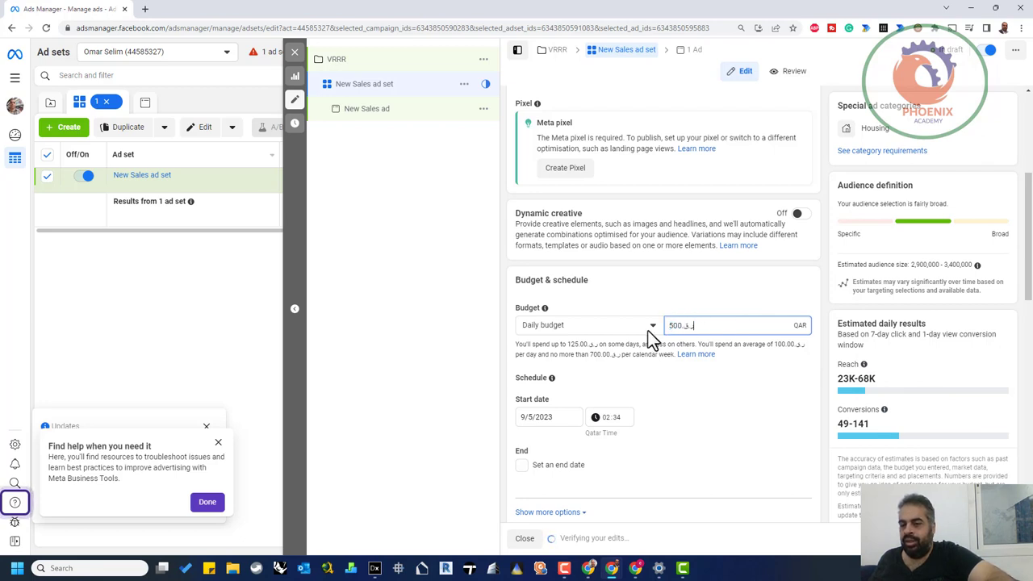
Step: Complete the daily budget as 500.00 QAR and enable an end date for the ad set's schedule
{"action": "type", "text": "00."}
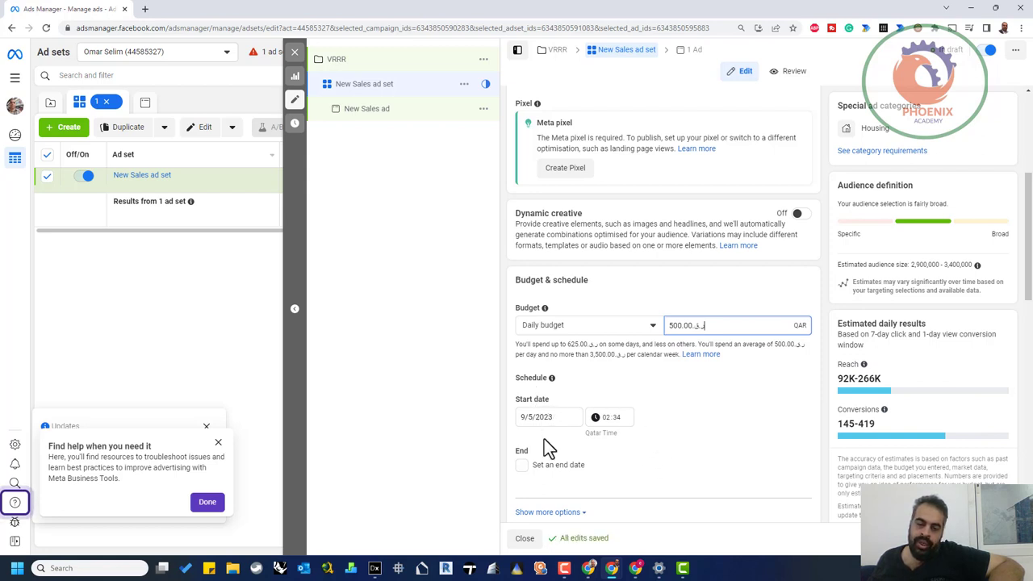
{"action": "left_click", "coordinate": [522, 467]}
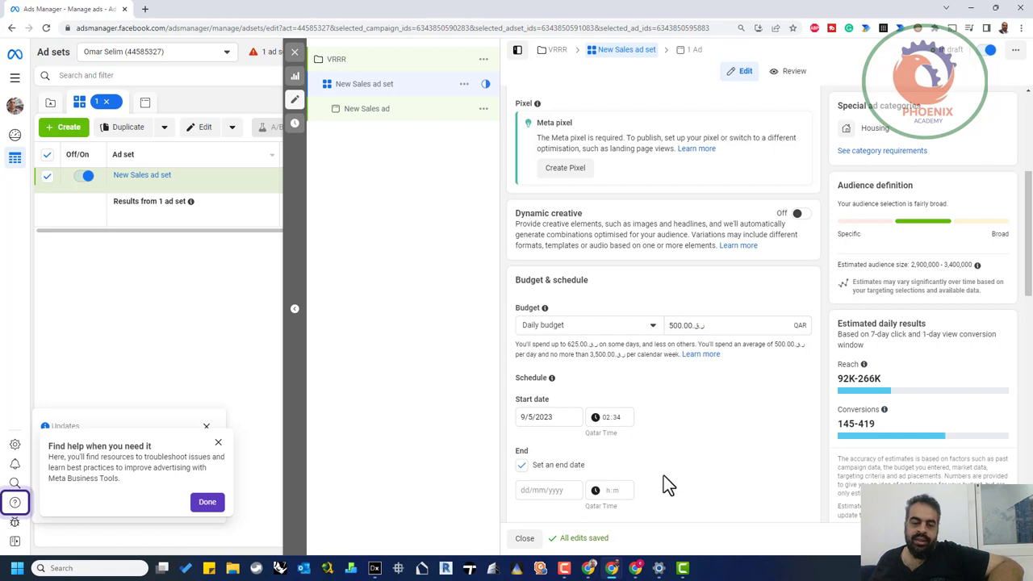
Step: Restrict the ad set's audience gender to Men
{"action": "scroll", "coordinate": [686, 456], "scroll_direction": "down", "scroll_amount": 3}
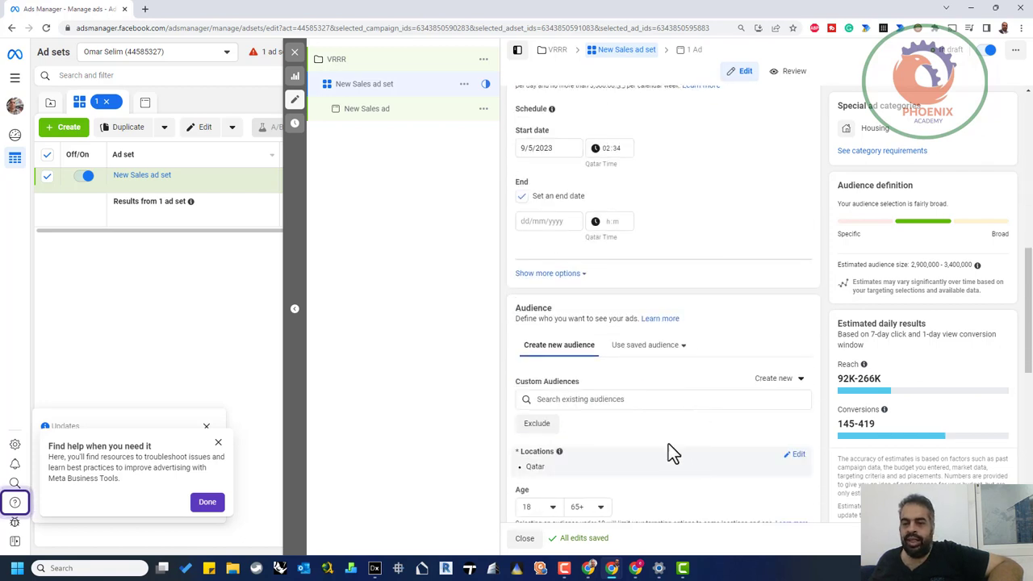
{"action": "scroll", "coordinate": [645, 403], "scroll_direction": "down", "scroll_amount": 3}
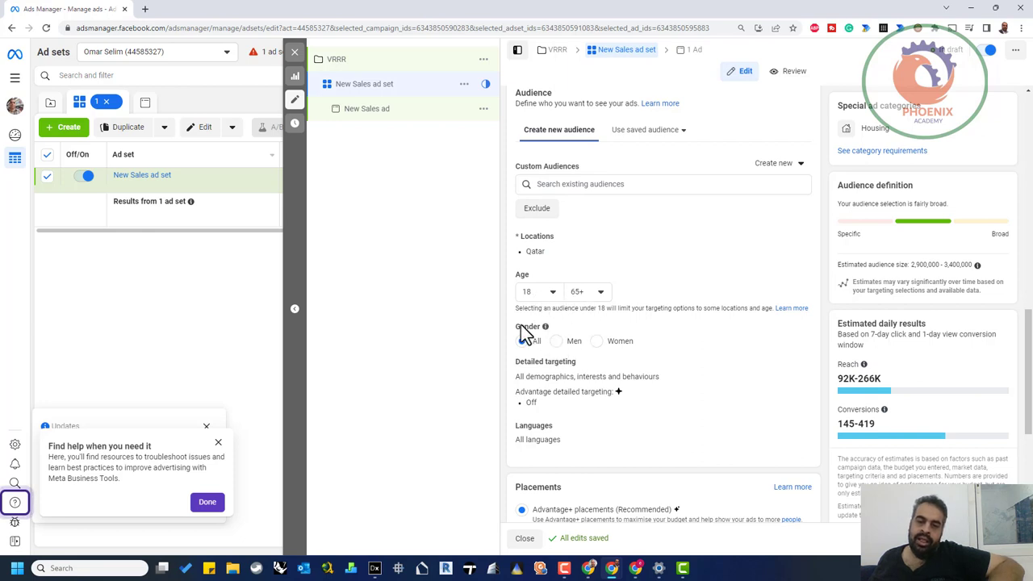
{"action": "left_click", "coordinate": [571, 347]}
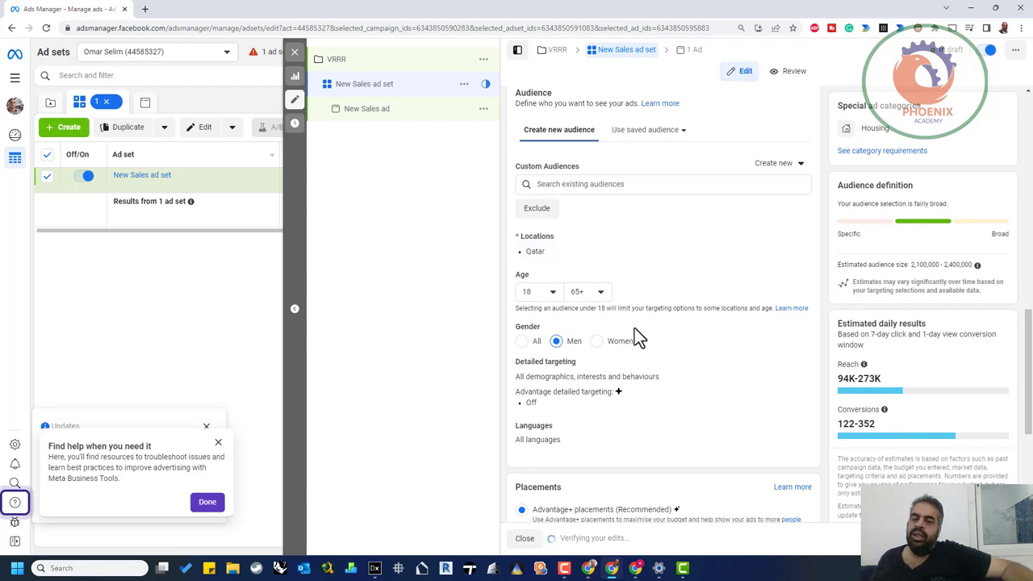
Step: Review the ad set's placements and its optimisation and delivery settings, and continue to the New Sales ad settings
{"action": "scroll", "coordinate": [634, 328], "scroll_direction": "down", "scroll_amount": 4}
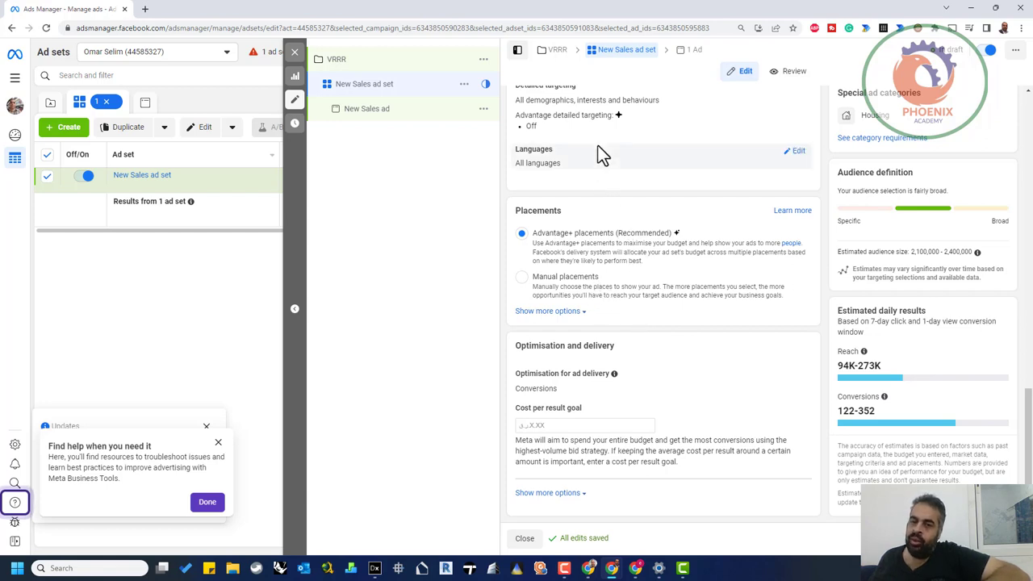
{"action": "scroll", "coordinate": [600, 152], "scroll_direction": "up", "scroll_amount": 2}
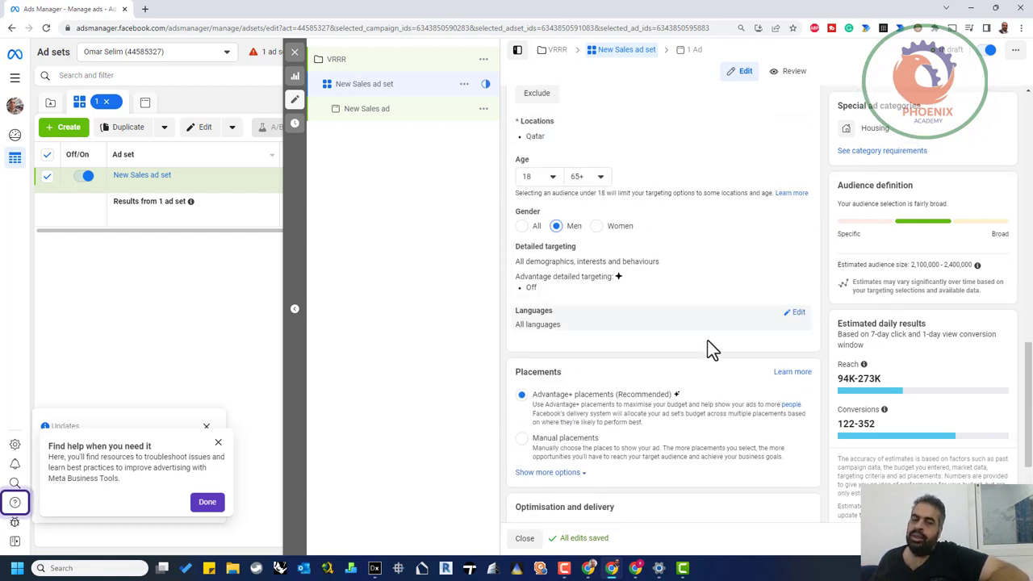
{"action": "scroll", "coordinate": [698, 330], "scroll_direction": "down", "scroll_amount": 2}
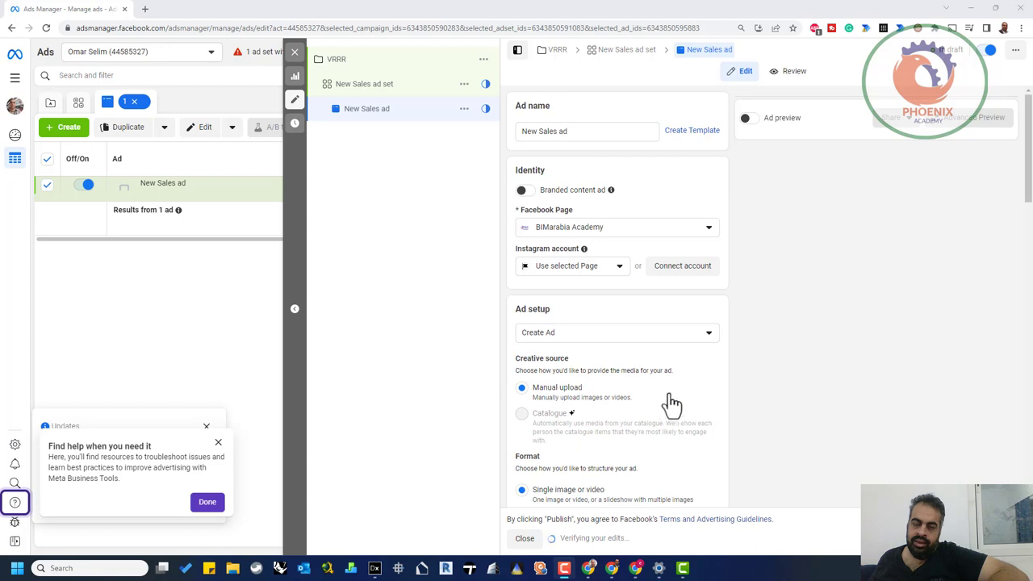
Step: Examine the ad's creative source, format, media, text, call to action and destination settings
{"action": "scroll", "coordinate": [645, 359], "scroll_direction": "down", "scroll_amount": 2}
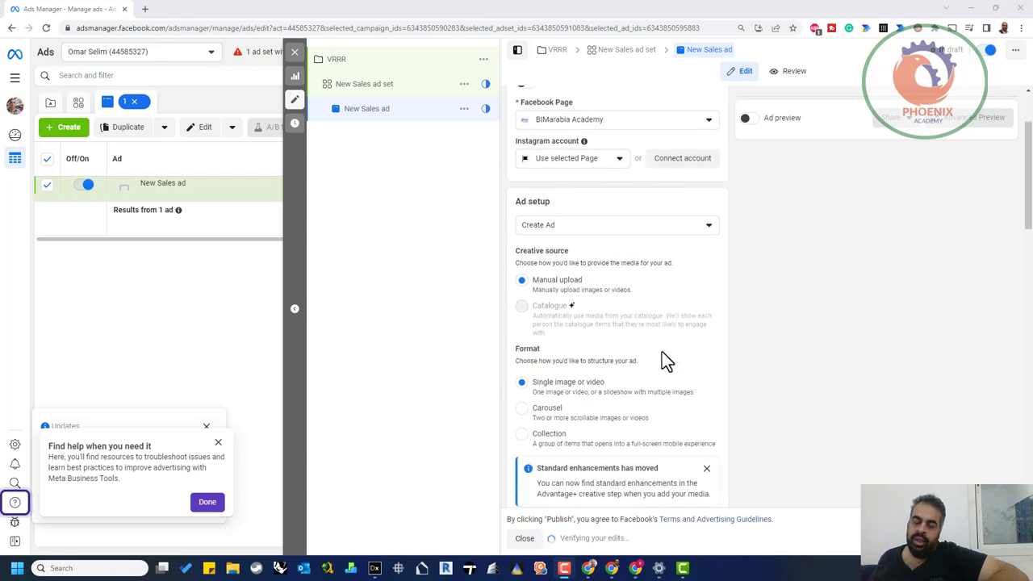
{"action": "scroll", "coordinate": [662, 359], "scroll_direction": "down", "scroll_amount": 2}
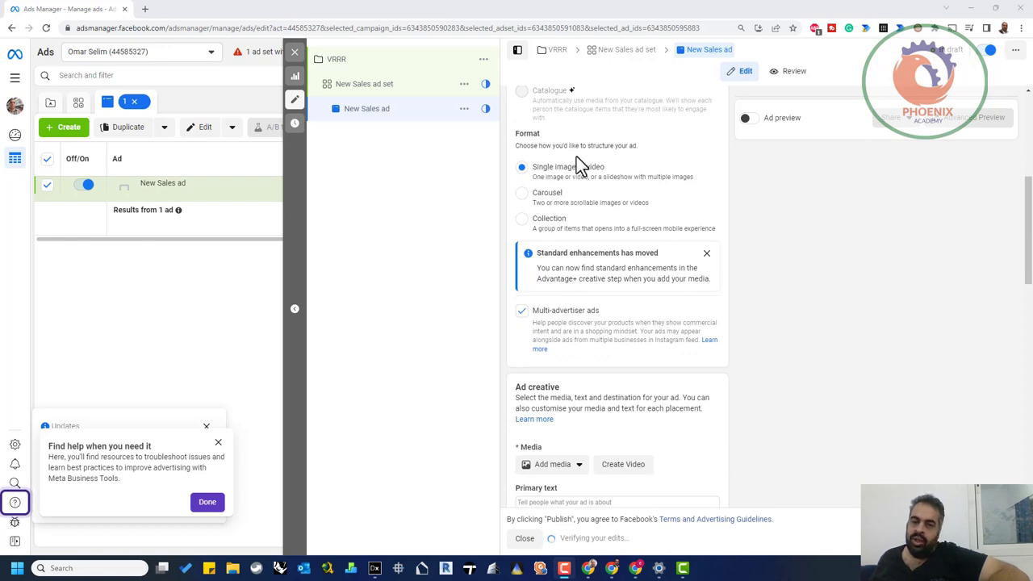
{"action": "scroll", "coordinate": [681, 334], "scroll_direction": "down", "scroll_amount": 3}
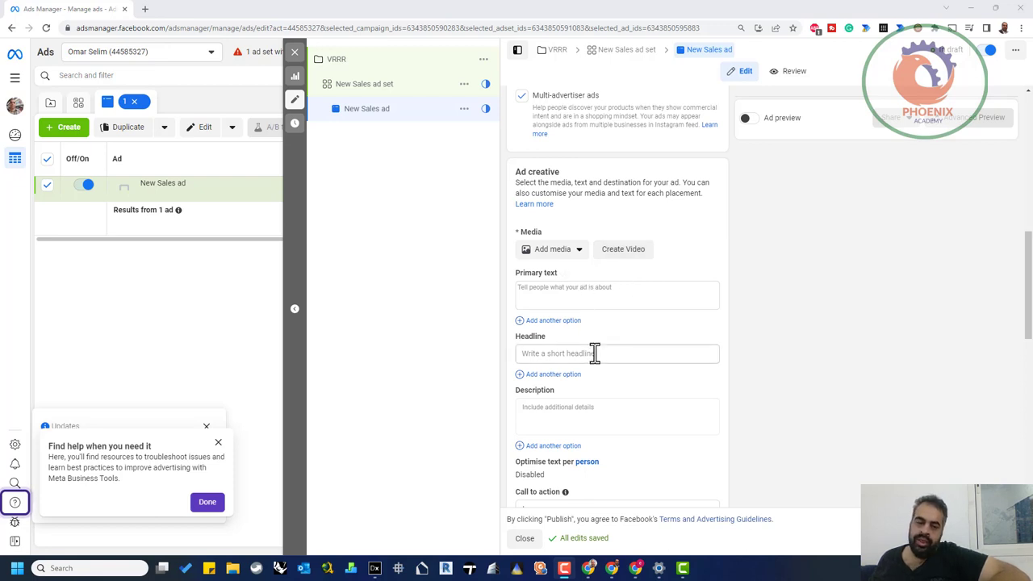
{"action": "scroll", "coordinate": [639, 370], "scroll_direction": "down", "scroll_amount": 3}
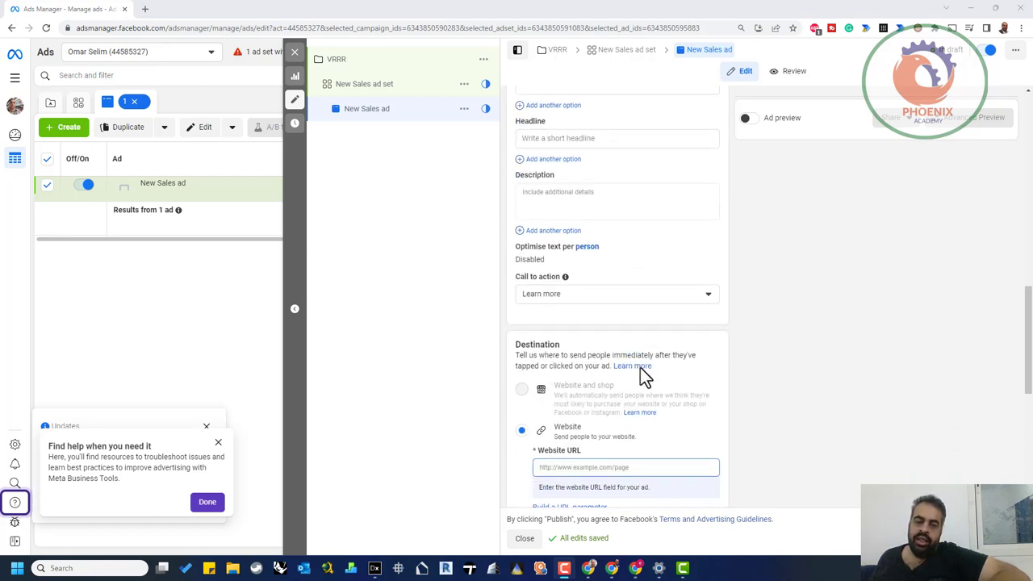
Step: Open ChatGPT in a new browser tab and submit the prompt "اعمل لي اعلان عن ايجار المنازل للفيس بوك"
{"action": "left_click", "coordinate": [145, 9]}
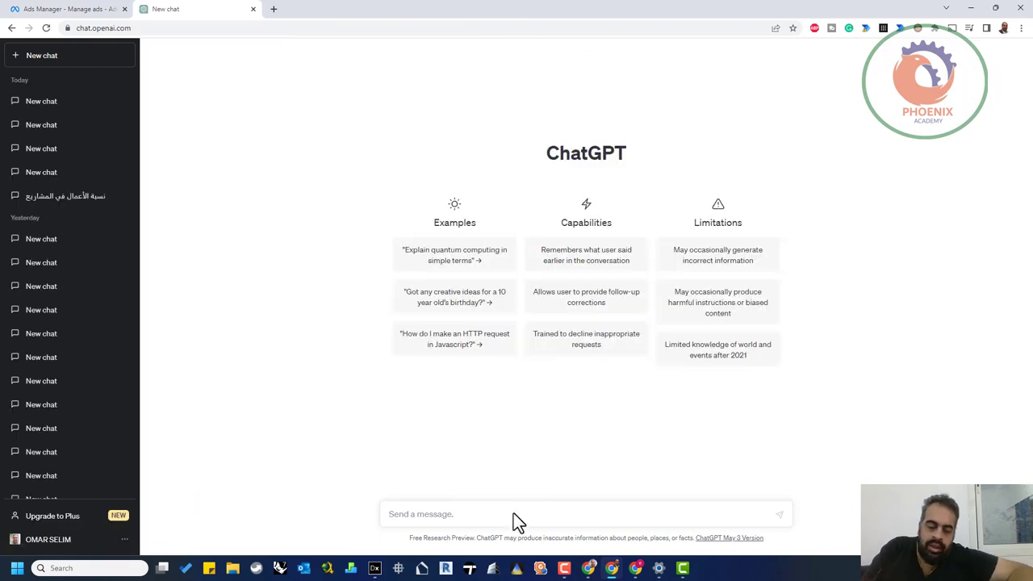
{"action": "type", "text": "اعمل"}
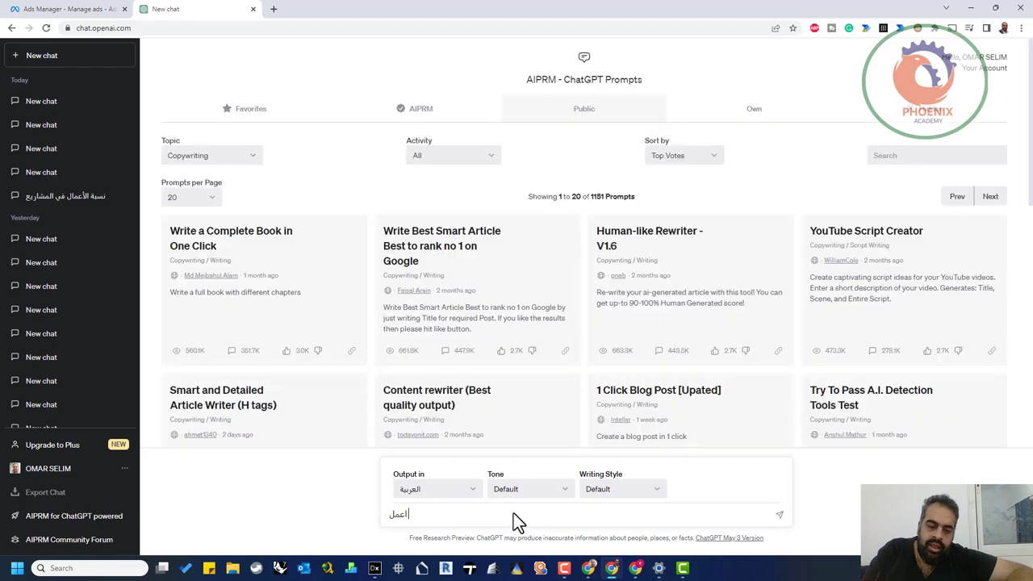
{"action": "type", "text": " لي اعلا"}
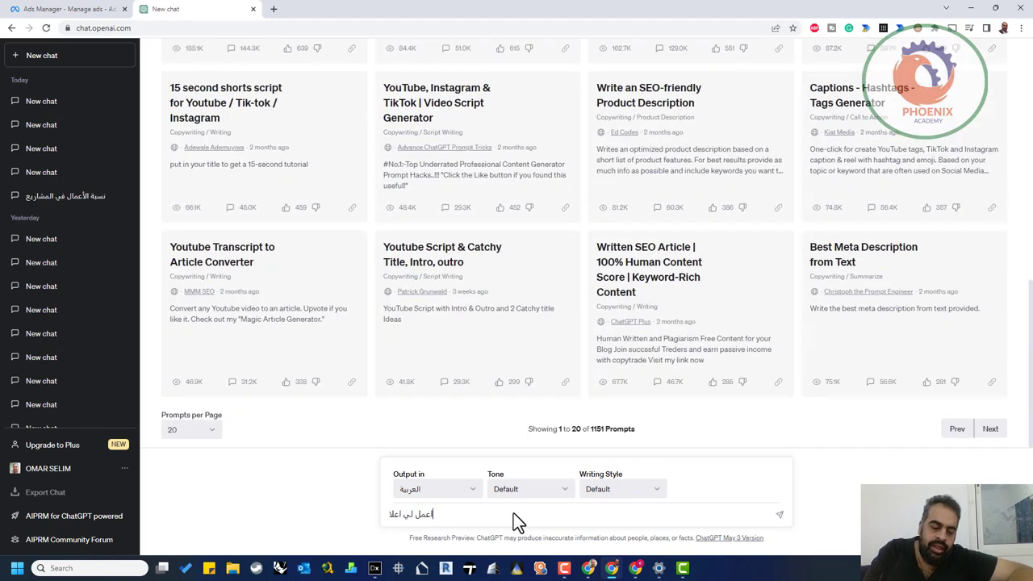
{"action": "type", "text": "ن عن"}
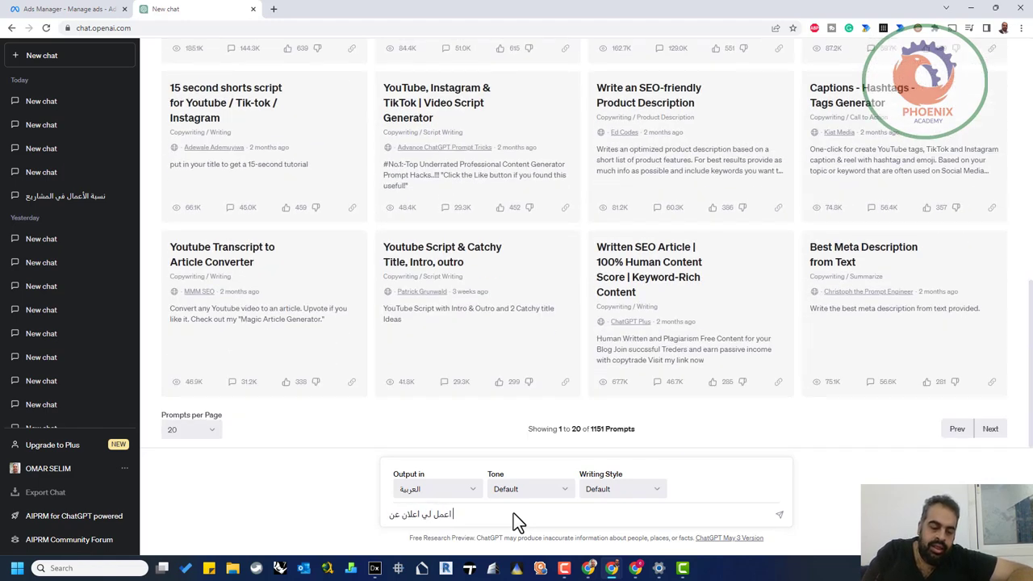
{"action": "type", "text": " ايجار ال"}
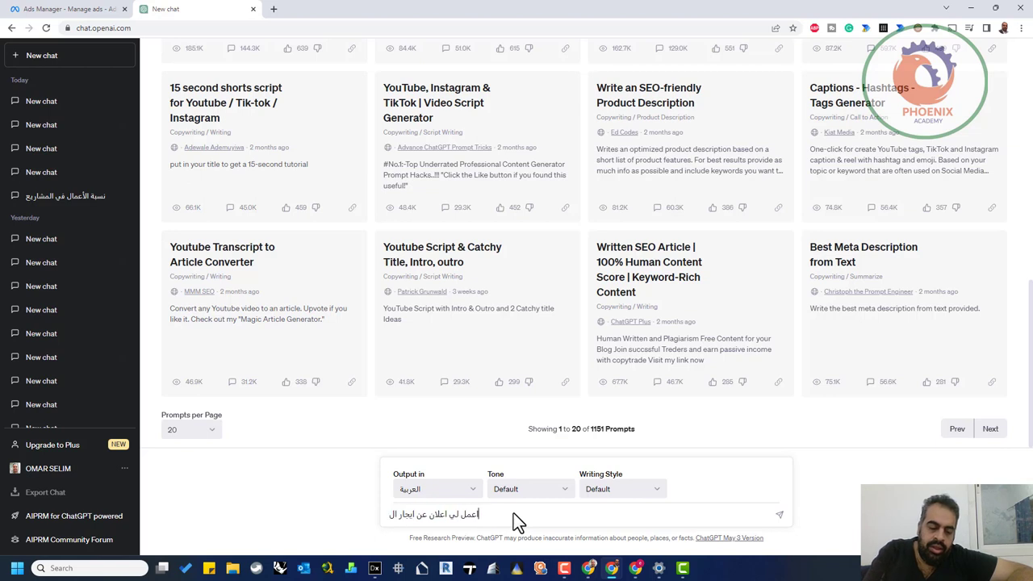
{"action": "type", "text": "منازل"}
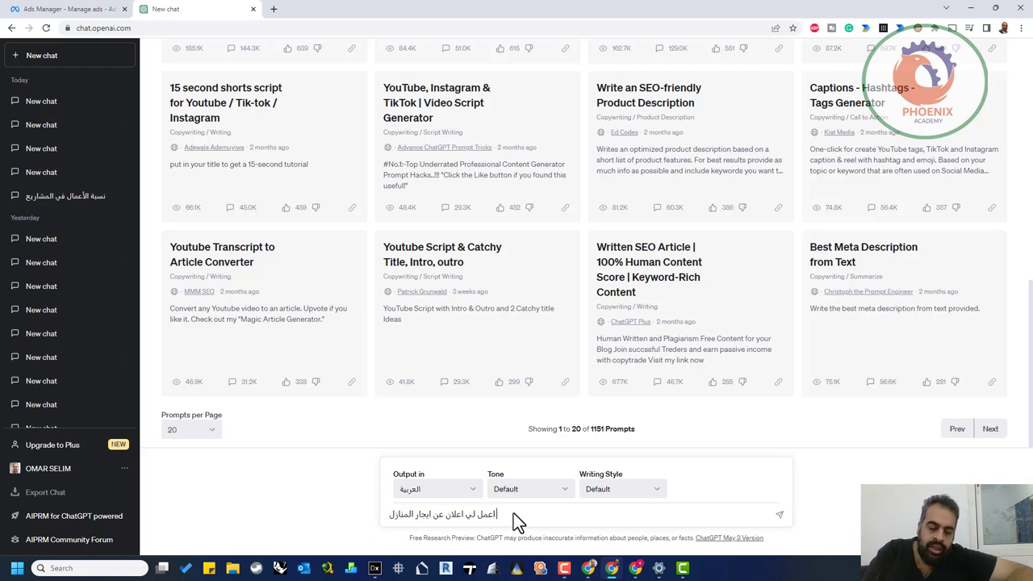
{"action": "type", "text": " للقبس ل"}
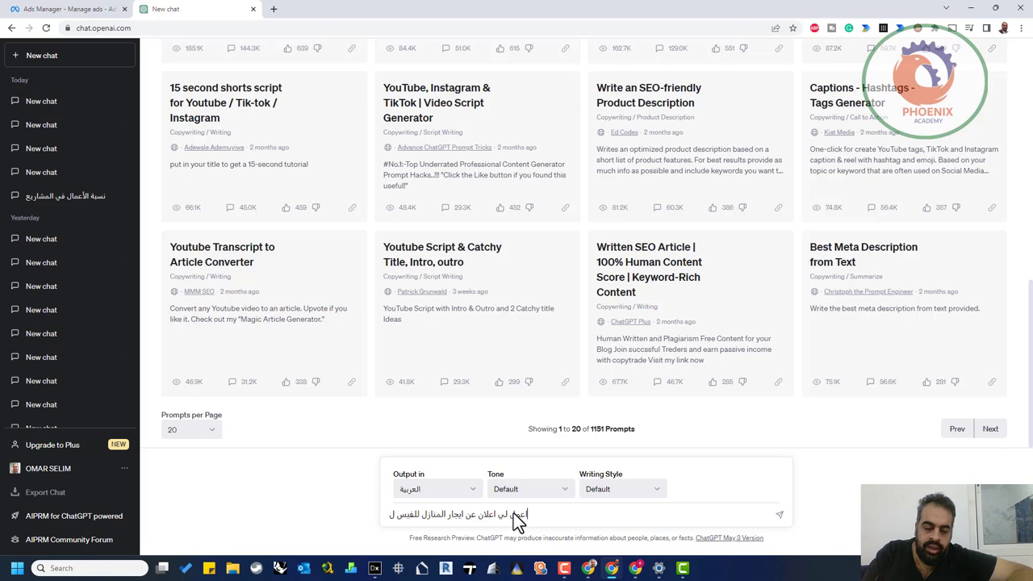
{"action": "key", "text": "BackSpace"}
{"action": "type", "text": "بوك"}
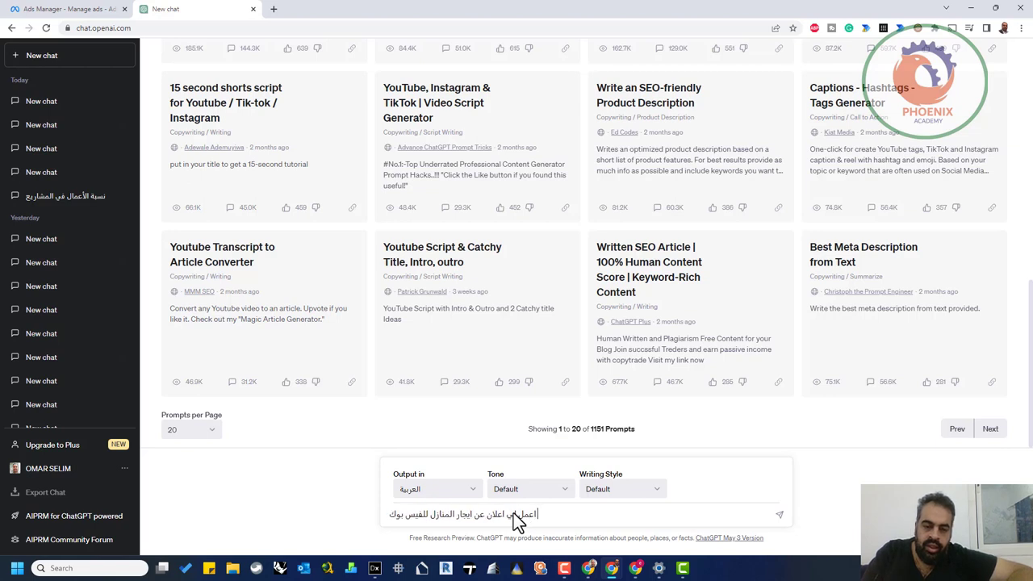
{"action": "key", "text": "Return"}
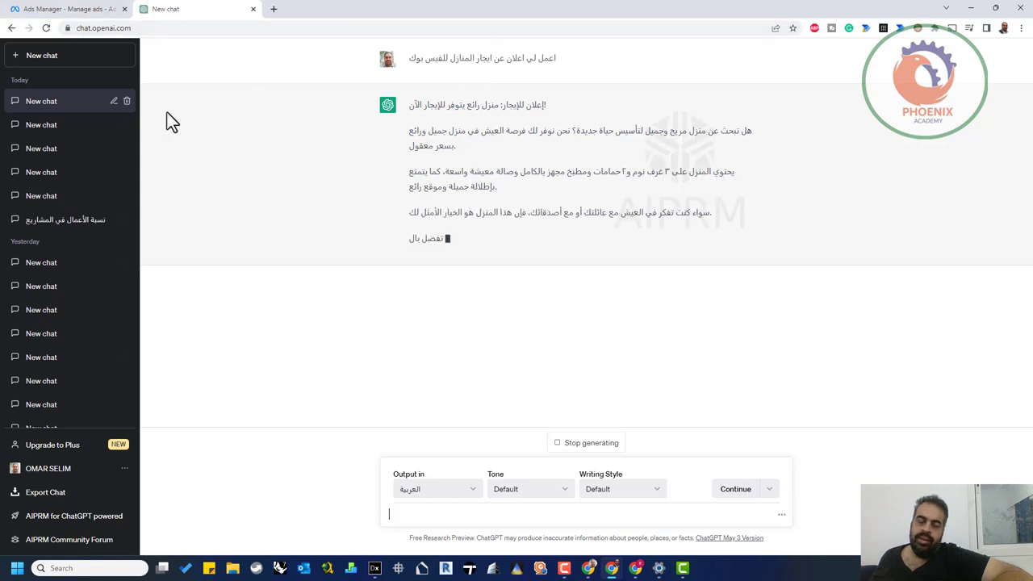
Step: Return to Ads Manager, open the website call extension option in the ad's destination settings, and dismiss its dialog
{"action": "left_click", "coordinate": [68, 12]}
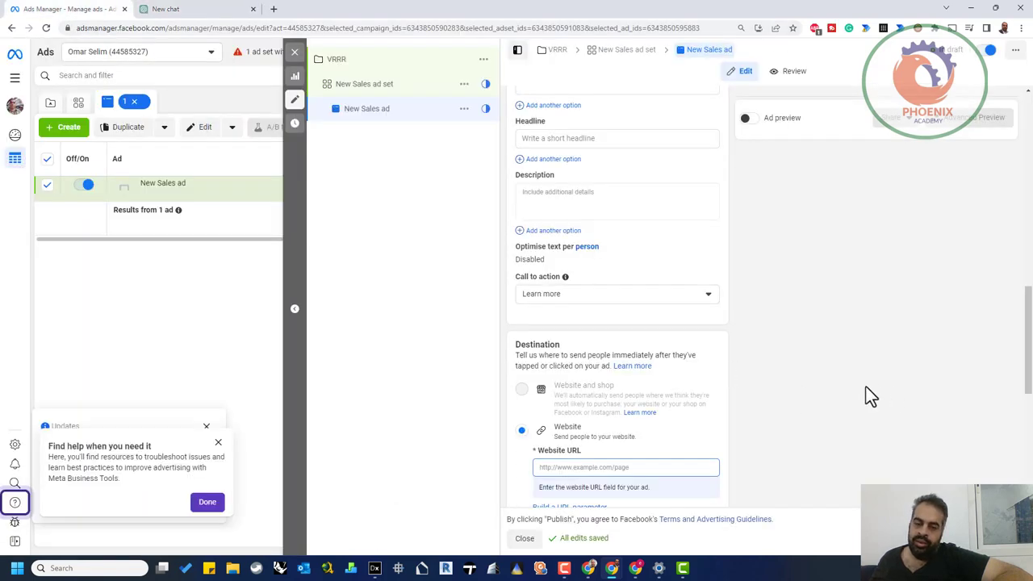
{"action": "scroll", "coordinate": [860, 365], "scroll_direction": "down", "scroll_amount": 5}
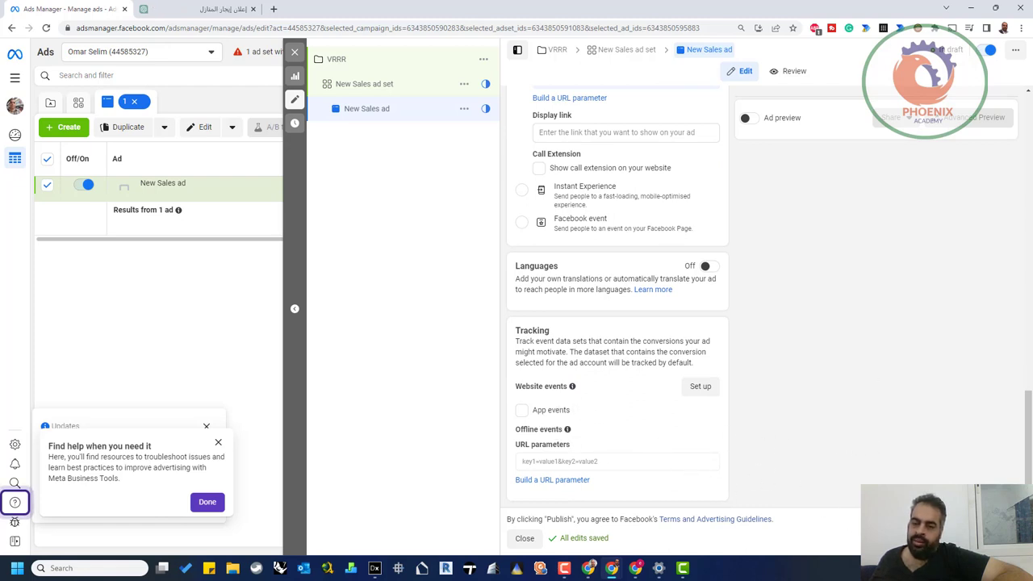
{"action": "left_click", "coordinate": [539, 167]}
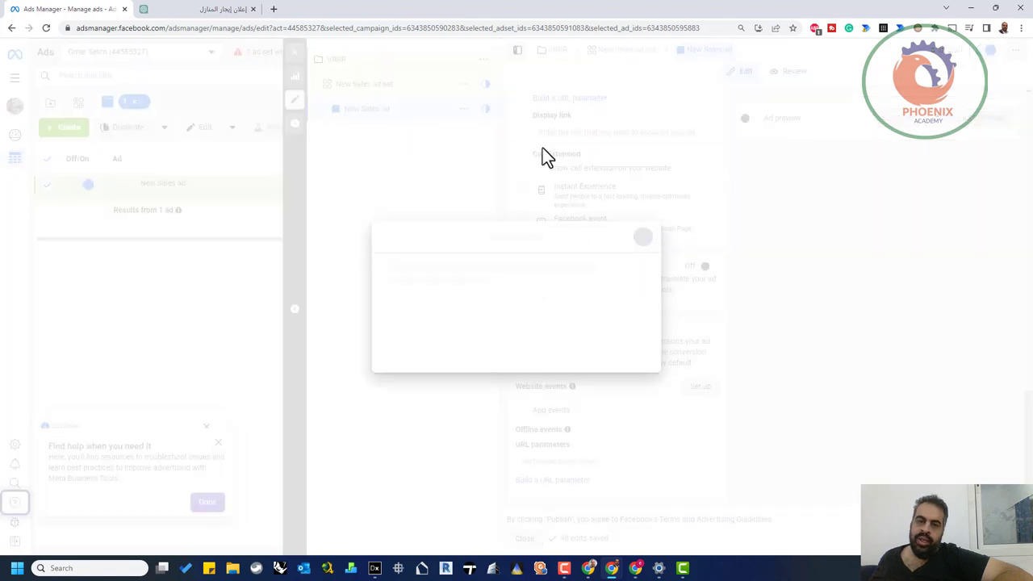
{"action": "left_click", "coordinate": [645, 236]}
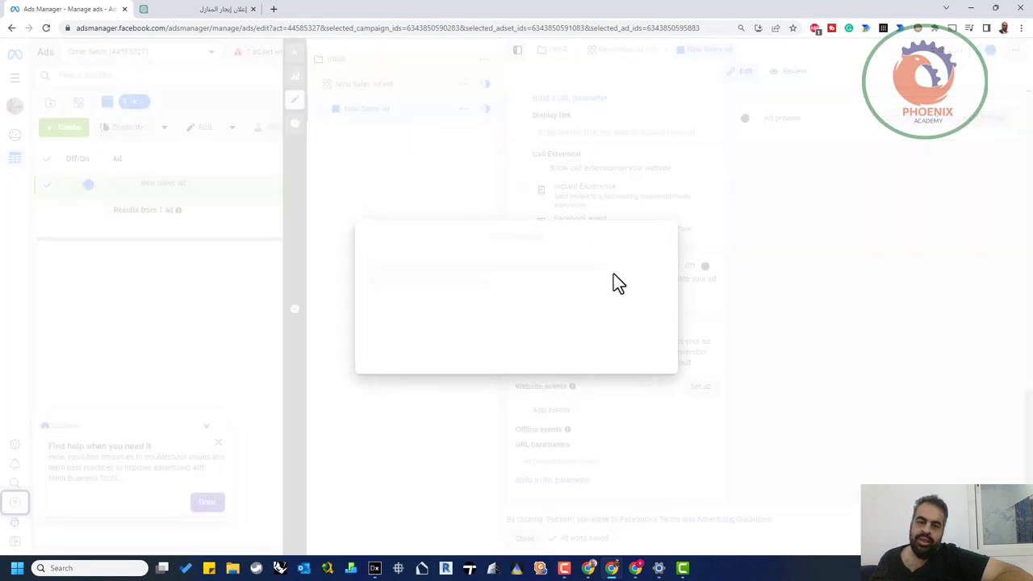